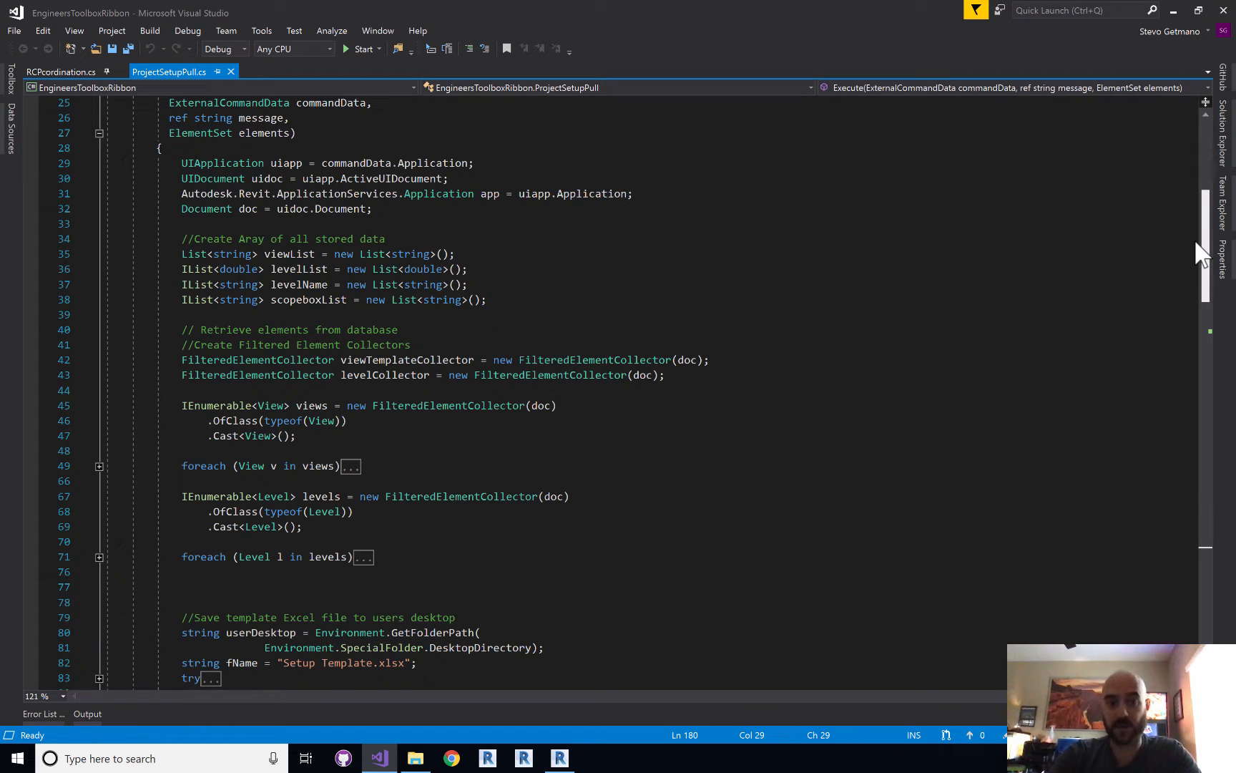
Step: Examine the Execute method in ProjectSetupPull.cs, from the stored-data lists and element collectors to the Excel export code
{"action": "left_click_drag", "start_coordinate": [1202, 254], "coordinate": [1208, 252]}
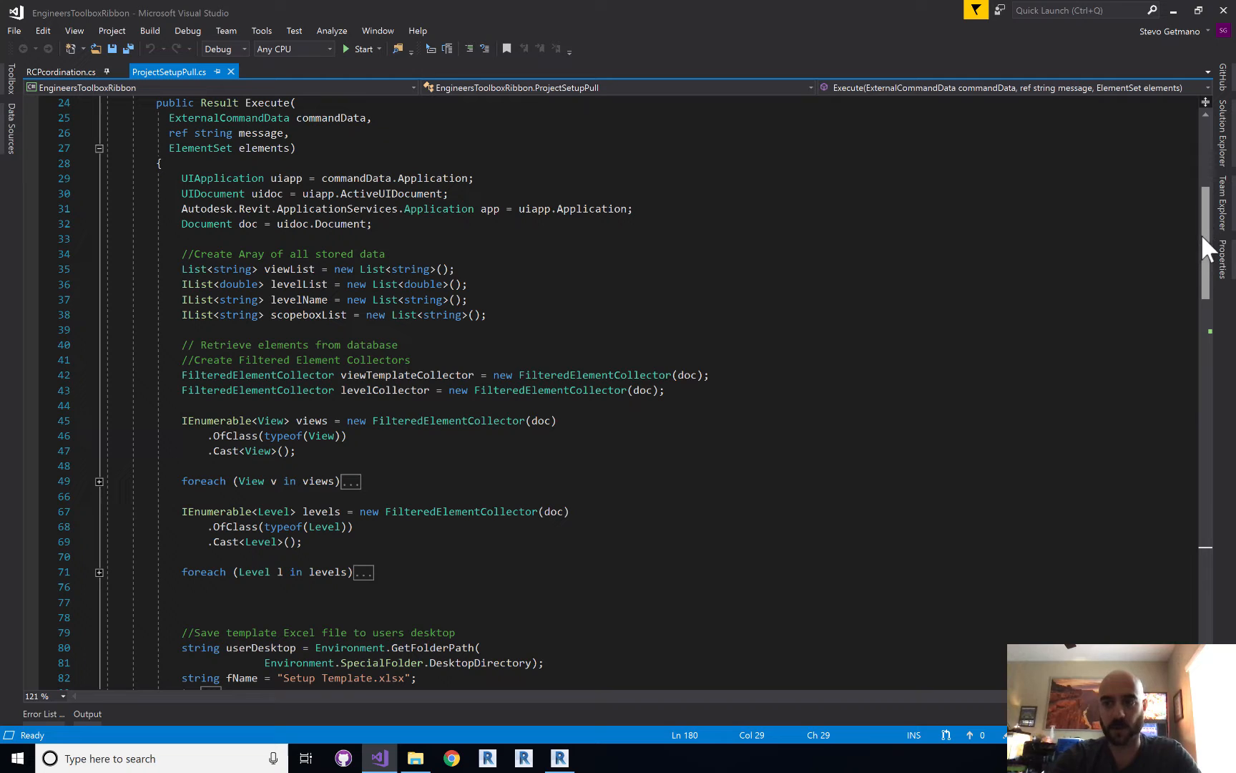
{"action": "left_click_drag", "start_coordinate": [1207, 249], "coordinate": [1207, 250]}
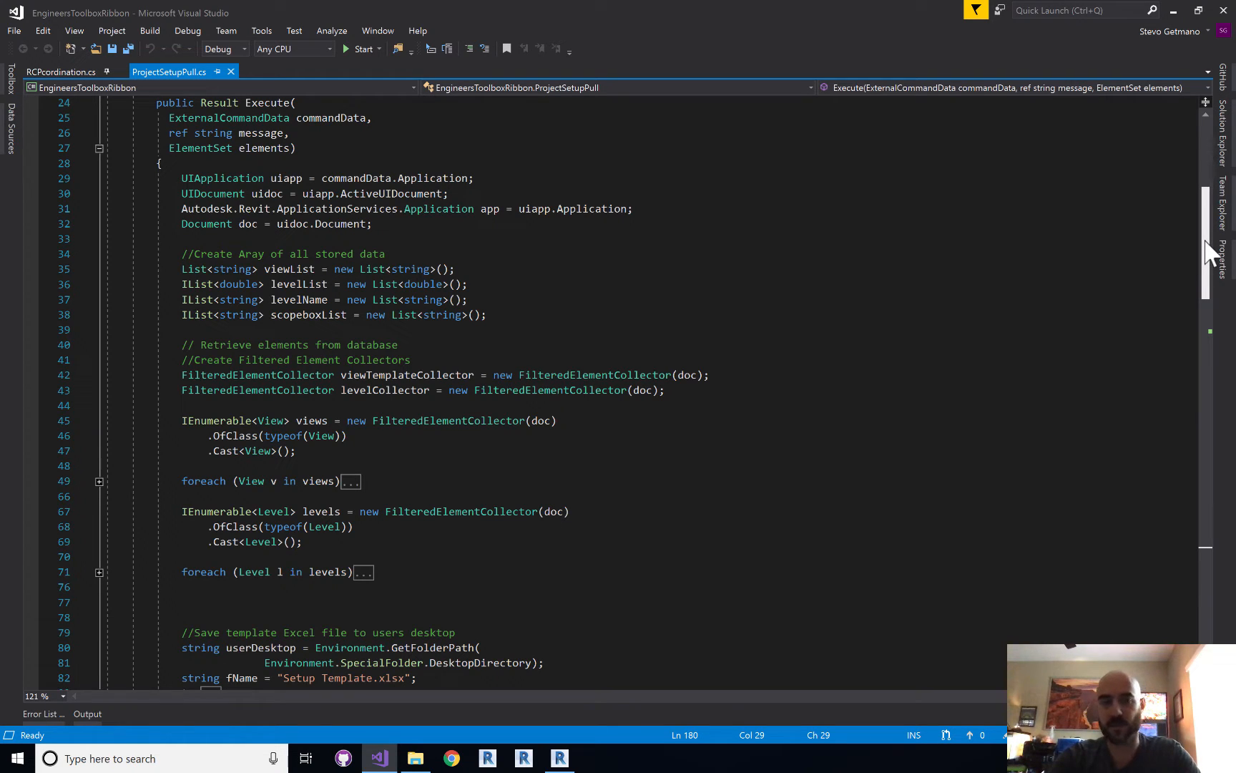
{"action": "left_click_drag", "start_coordinate": [1206, 251], "coordinate": [1207, 259]}
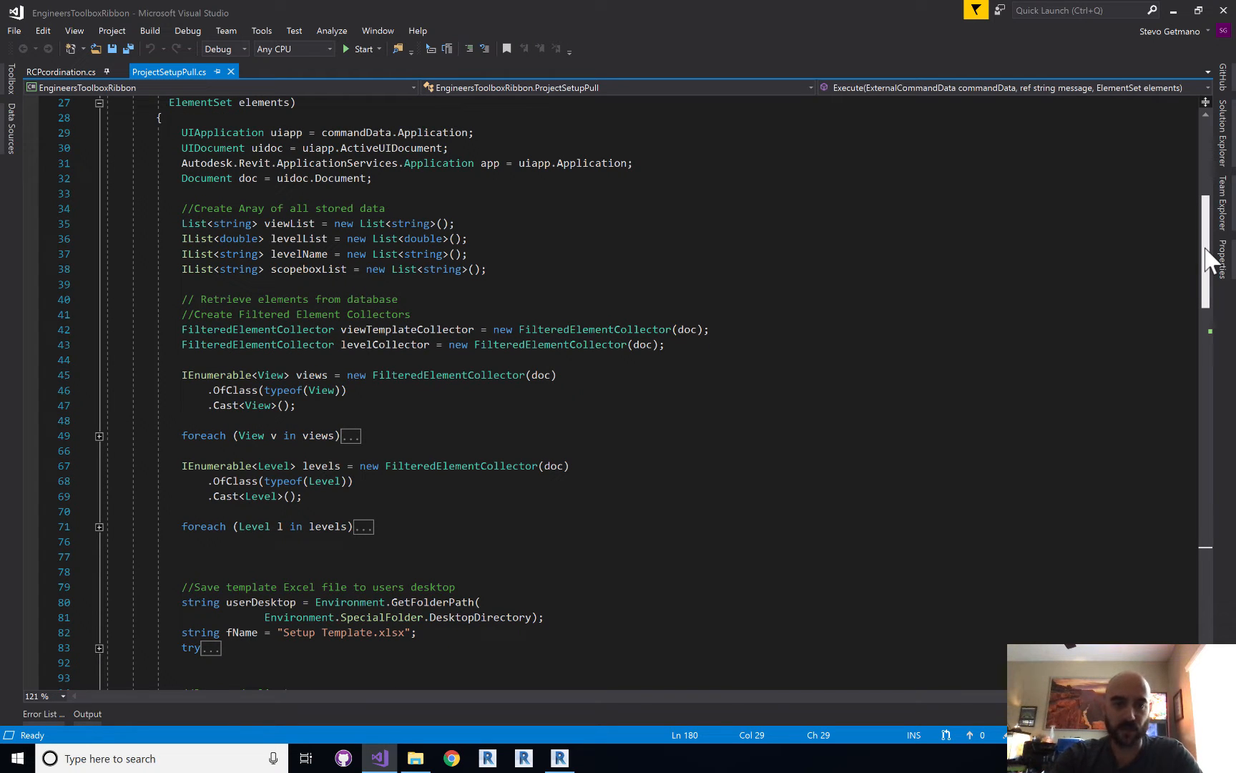
{"action": "left_click_drag", "start_coordinate": [1207, 259], "coordinate": [1207, 272]}
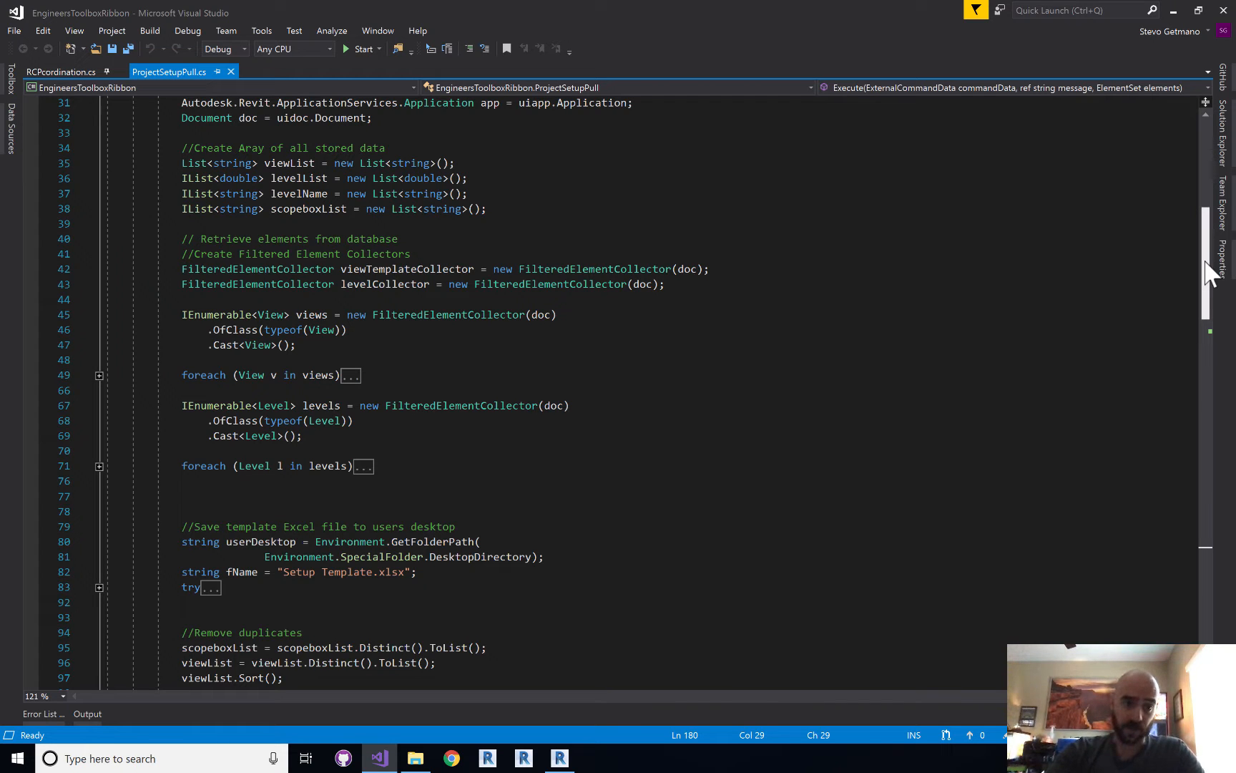
{"action": "left_click_drag", "start_coordinate": [1209, 272], "coordinate": [1200, 319]}
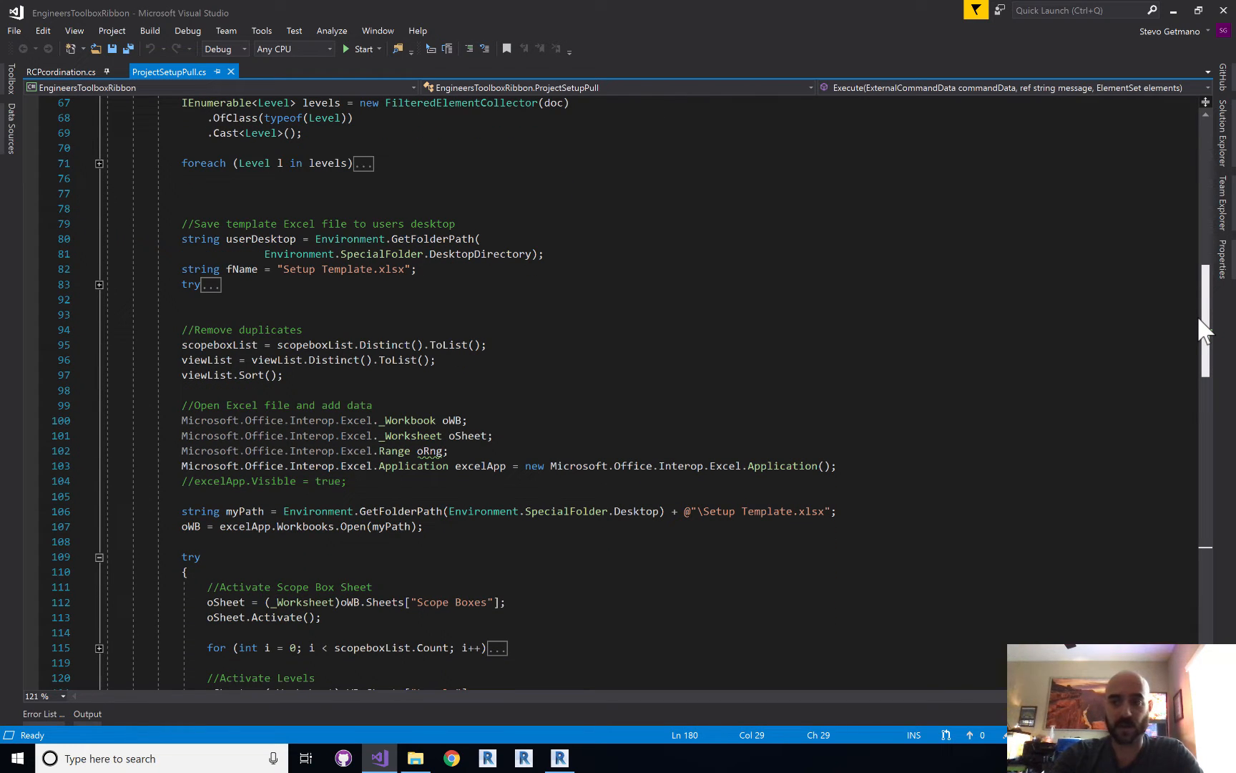
{"action": "left_click_drag", "start_coordinate": [1200, 319], "coordinate": [1201, 319]}
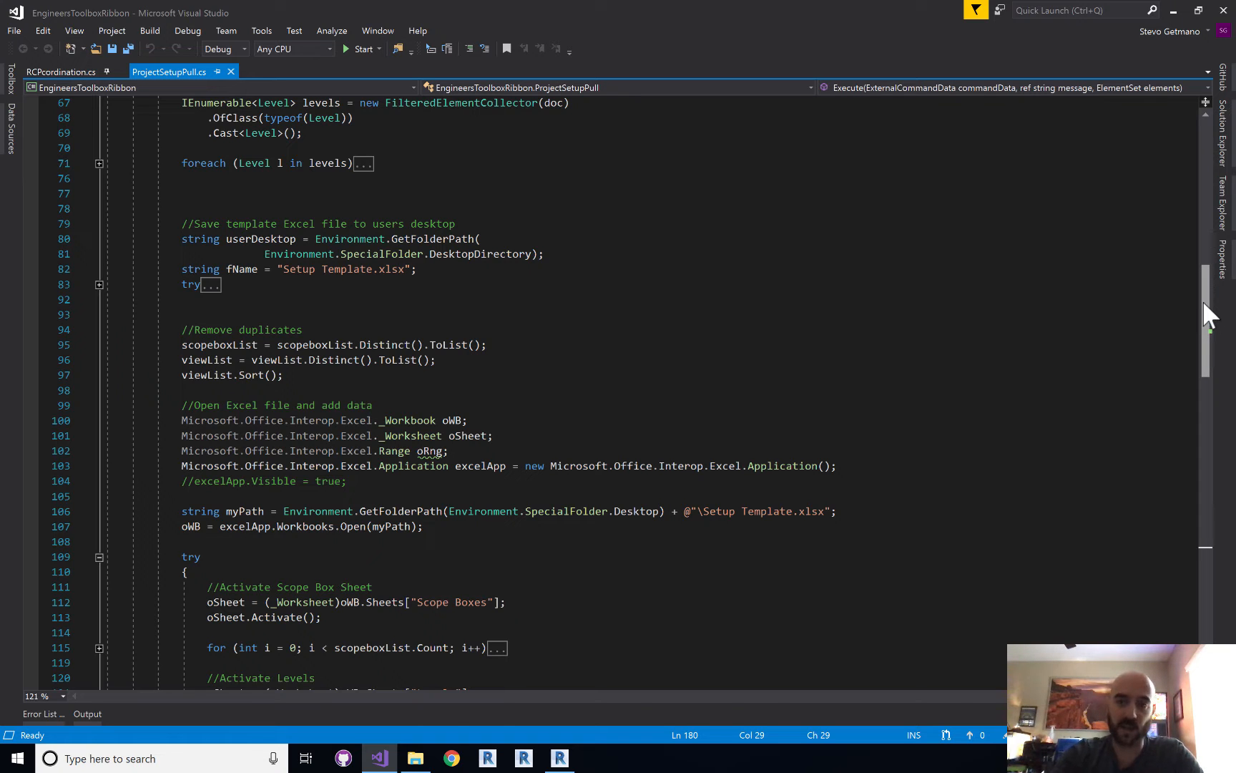
{"action": "left_click_drag", "start_coordinate": [1204, 315], "coordinate": [1188, 476]}
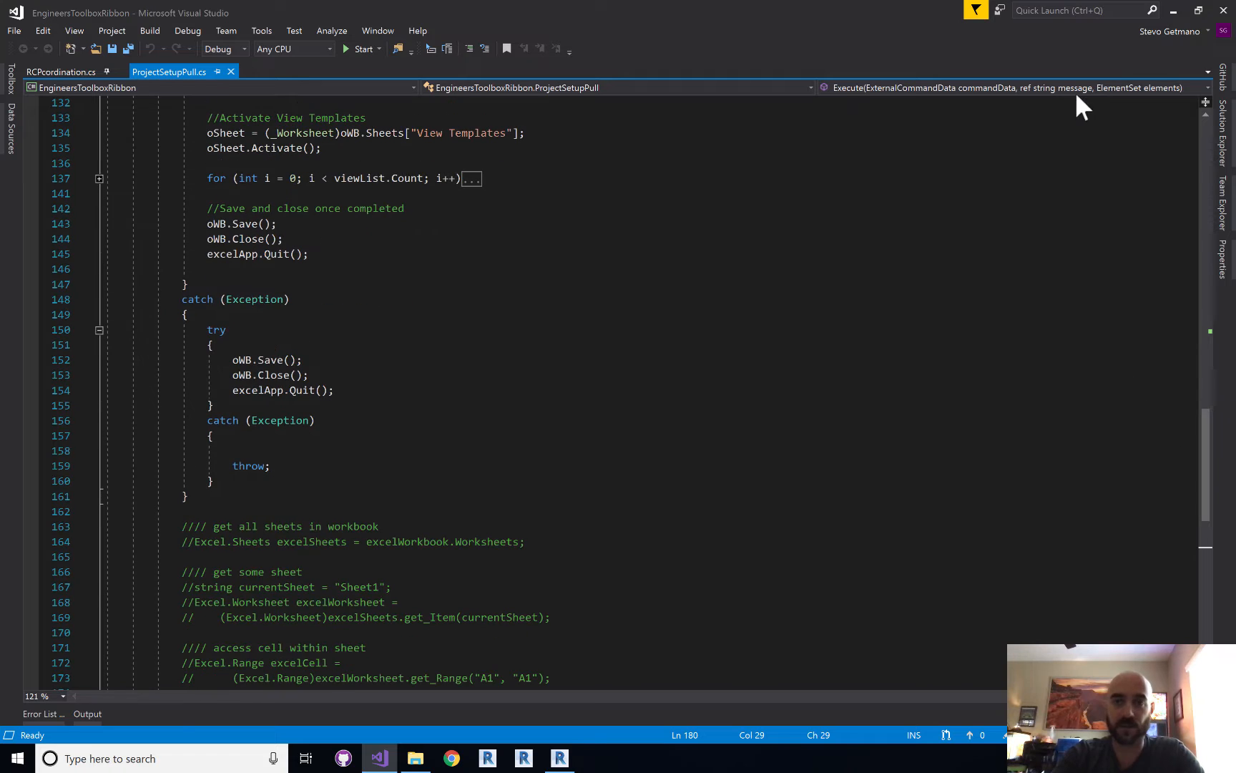
Step: Switch to Revit, run Begin Project Setup from the Engineering Toolkit, and open the generated Setup Template.xlsx from the desktop
{"action": "left_click", "coordinate": [1173, 10]}
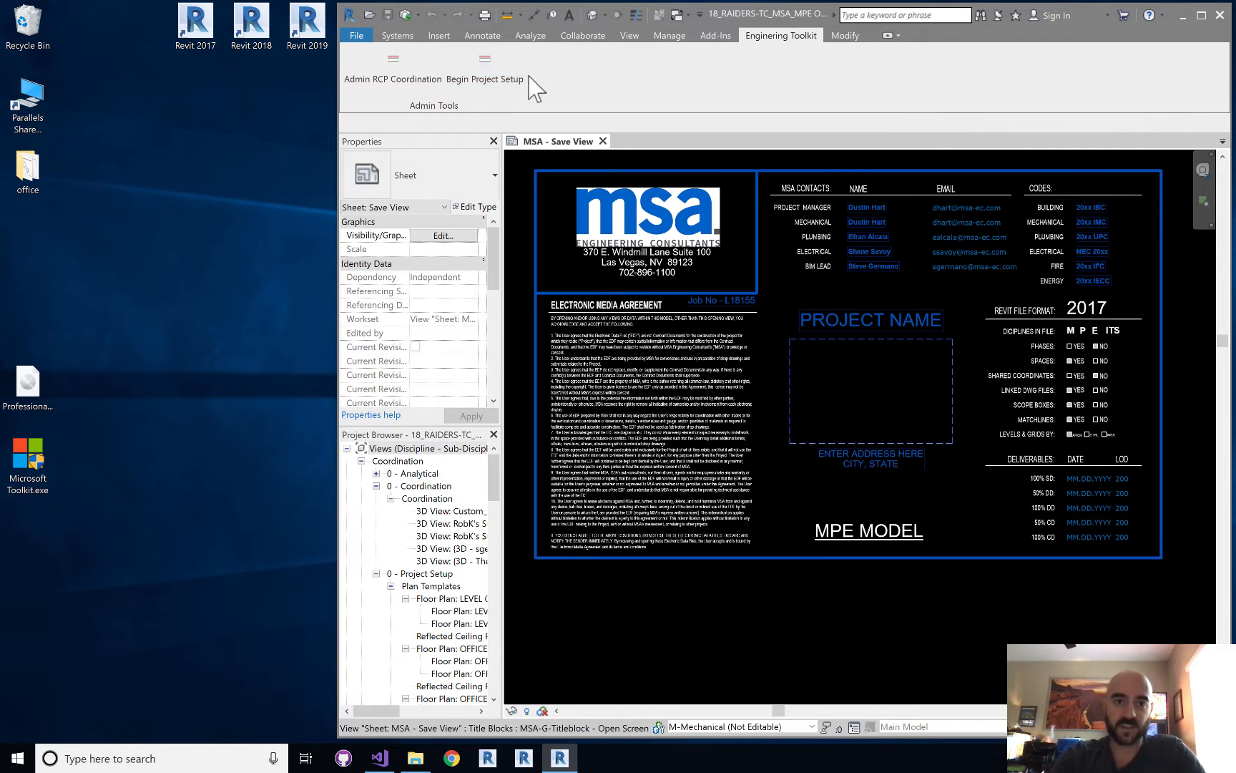
{"action": "left_click", "coordinate": [498, 80]}
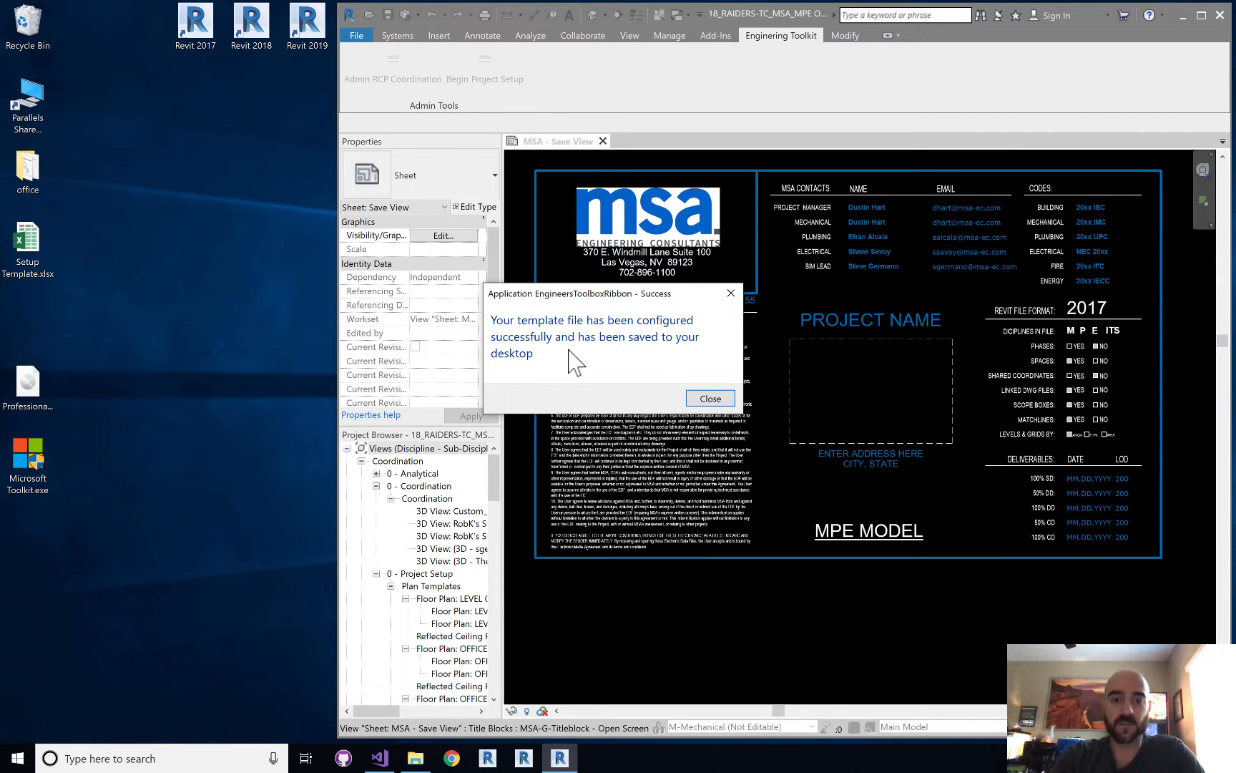
{"action": "left_click", "coordinate": [709, 399]}
{"action": "left_click", "coordinate": [16, 232]}
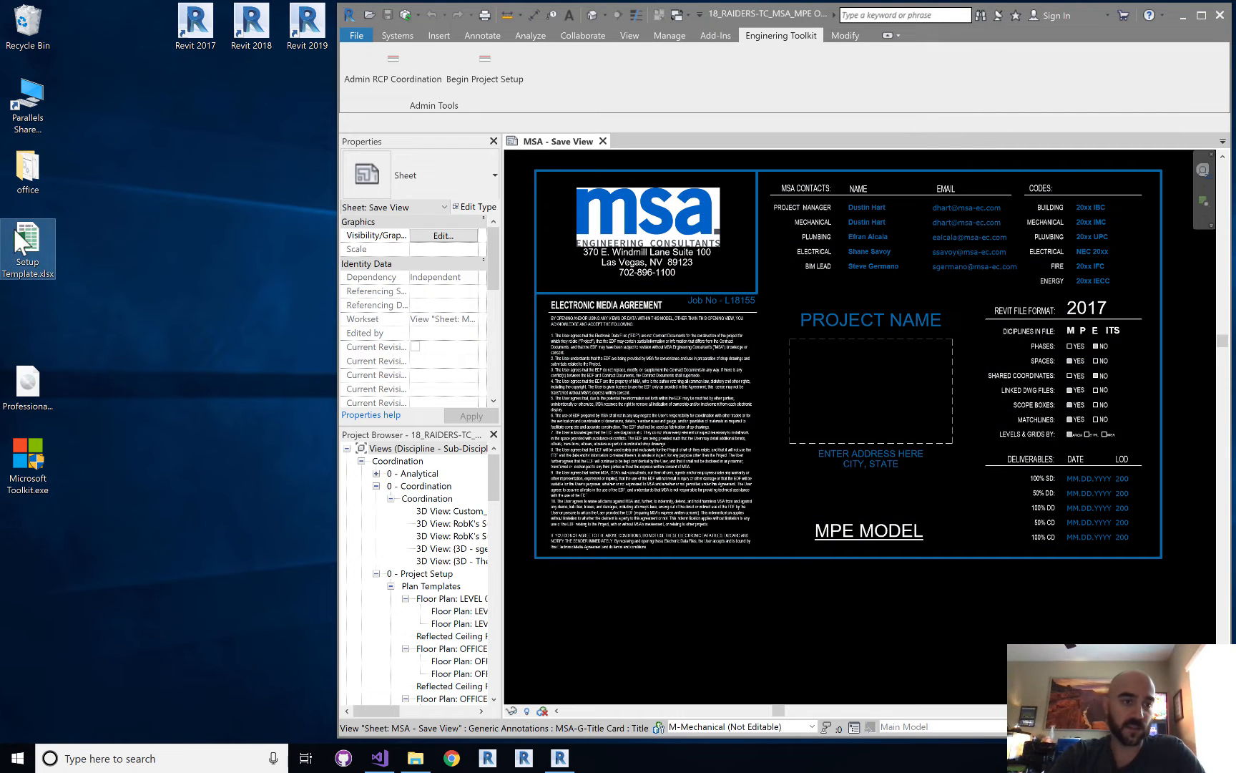
{"action": "double_click", "coordinate": [25, 247]}
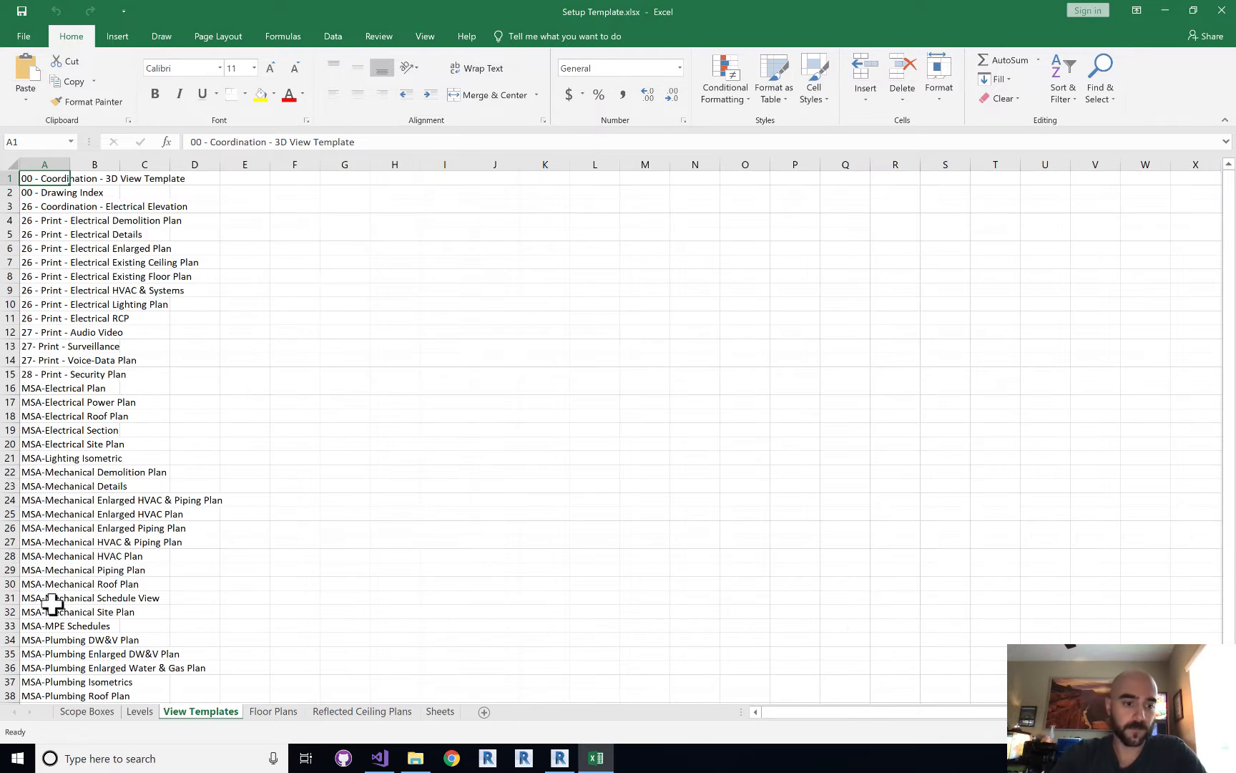
Step: Examine the scope box list on the Scope Boxes sheet and the level names and elevations on the Levels sheet
{"action": "left_click", "coordinate": [87, 712]}
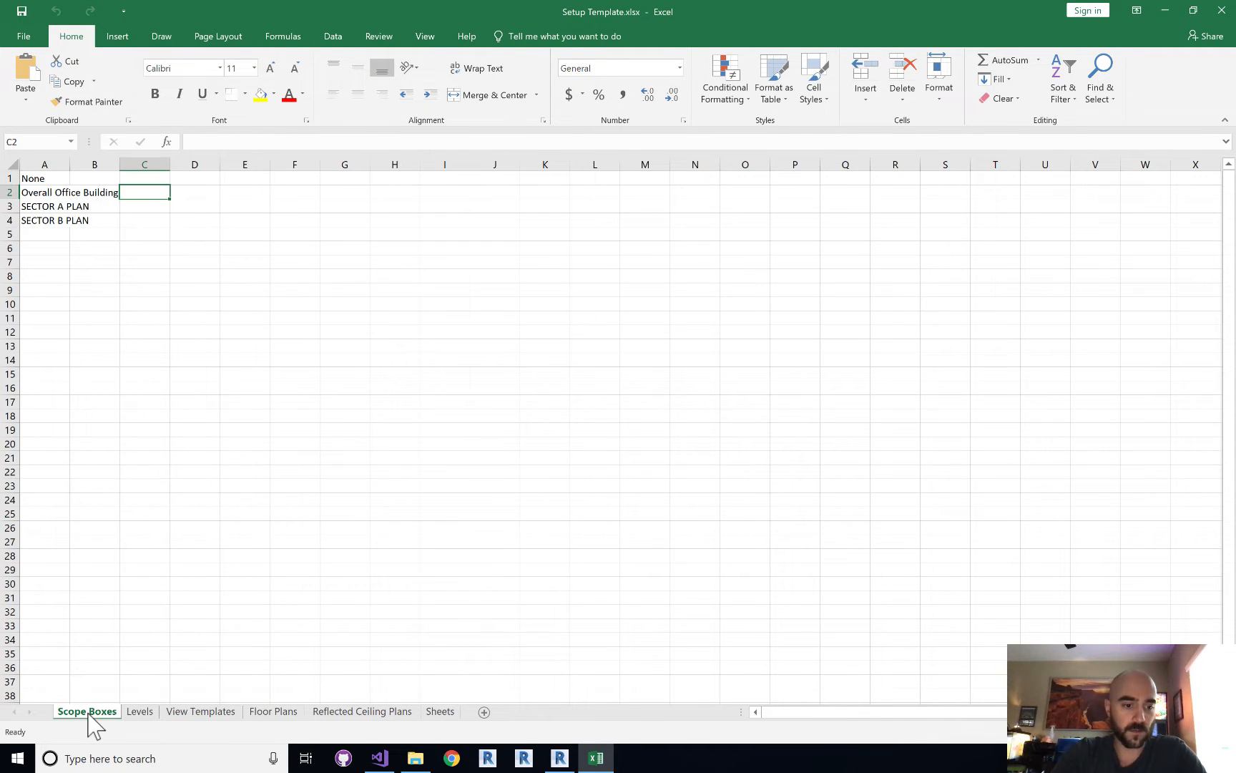
{"action": "left_click_drag", "start_coordinate": [43, 179], "coordinate": [46, 218]}
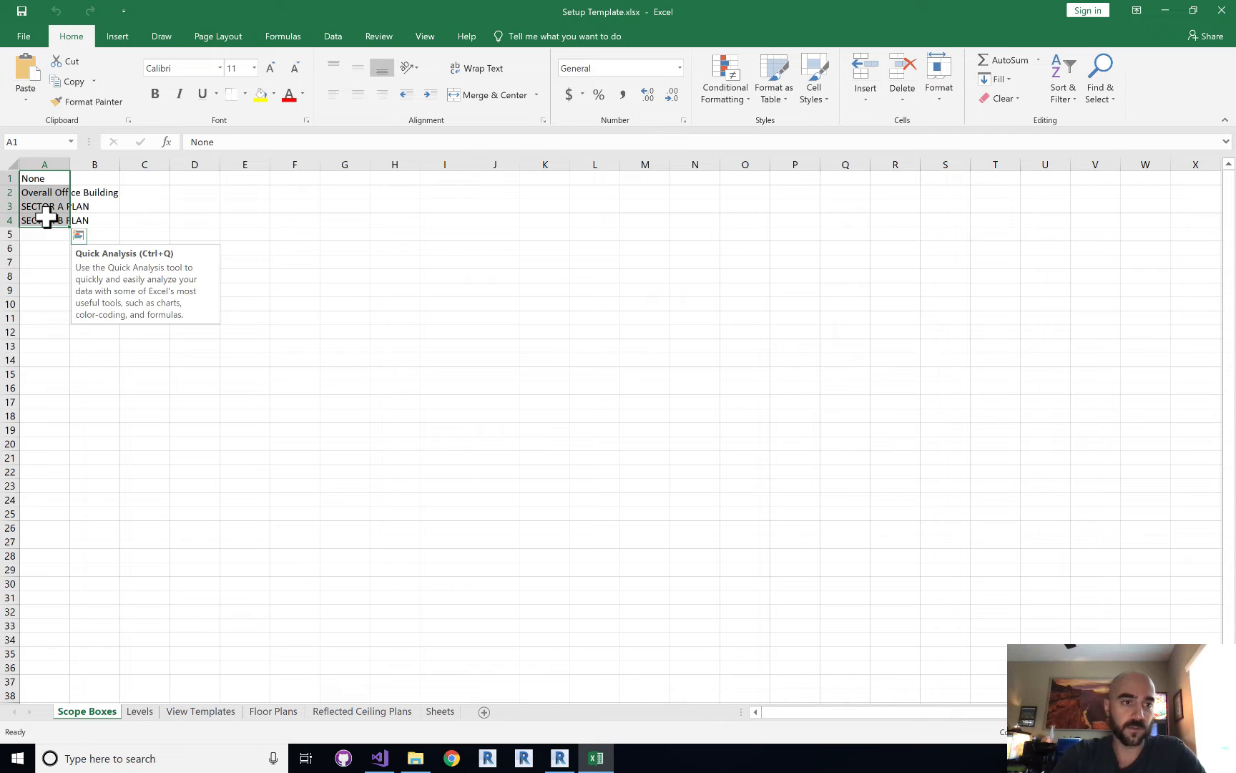
{"action": "left_click", "coordinate": [36, 262]}
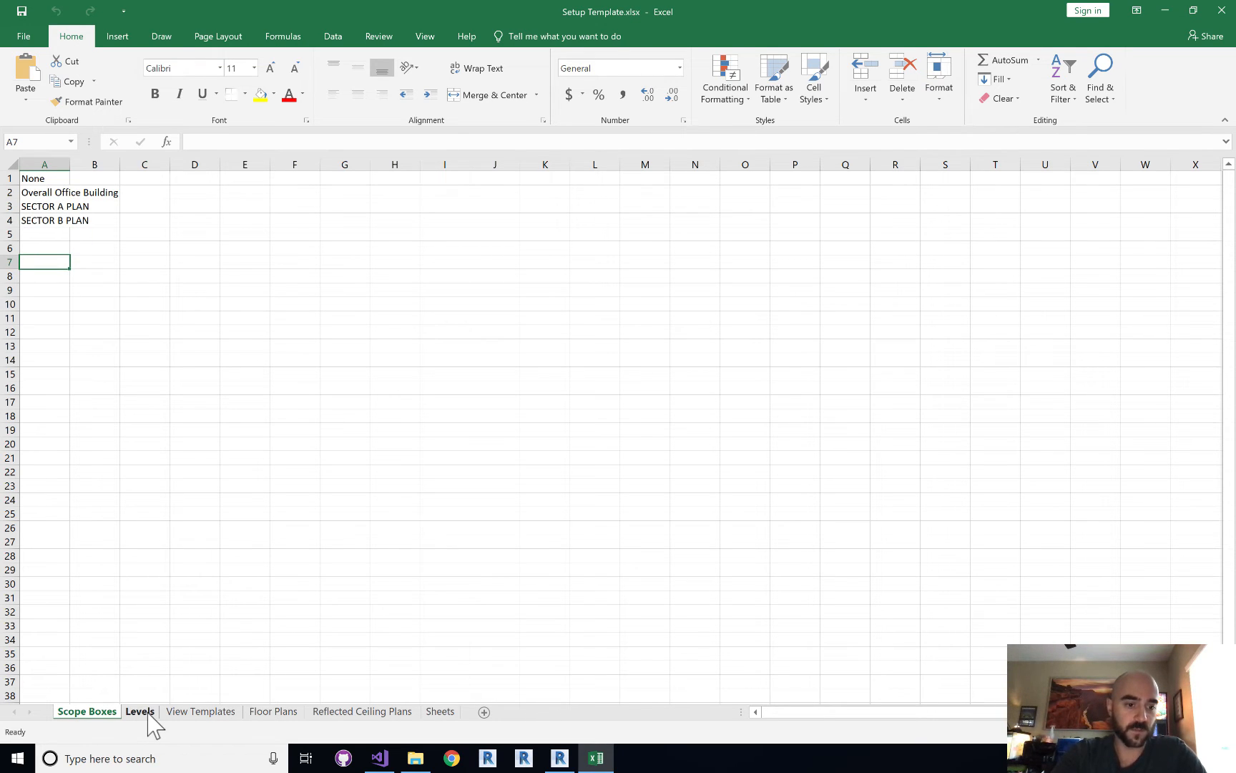
{"action": "left_click", "coordinate": [140, 712]}
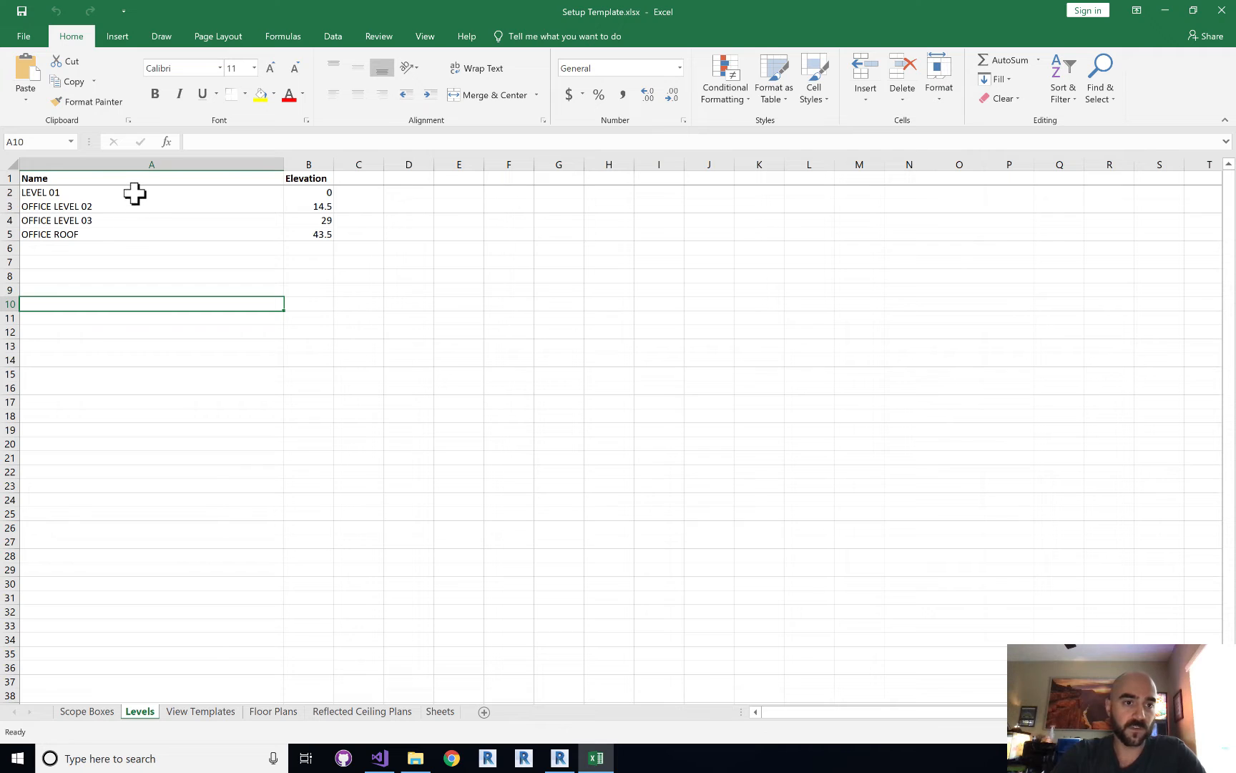
{"action": "left_click_drag", "start_coordinate": [135, 193], "coordinate": [130, 232]}
{"action": "left_click_drag", "start_coordinate": [294, 192], "coordinate": [299, 239]}
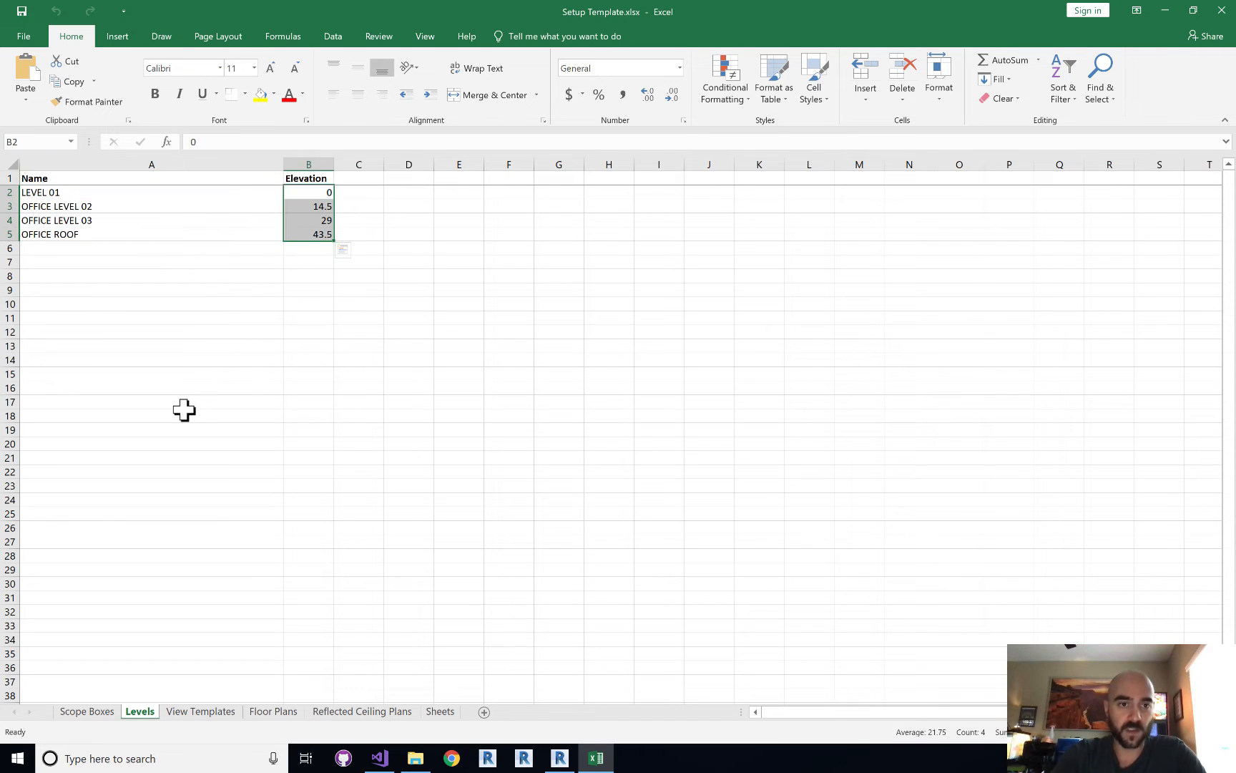
Step: Review the contents of the View Templates, Floor Plans, Reflected Ceiling Plans and Sheets worksheets
{"action": "left_click", "coordinate": [212, 713]}
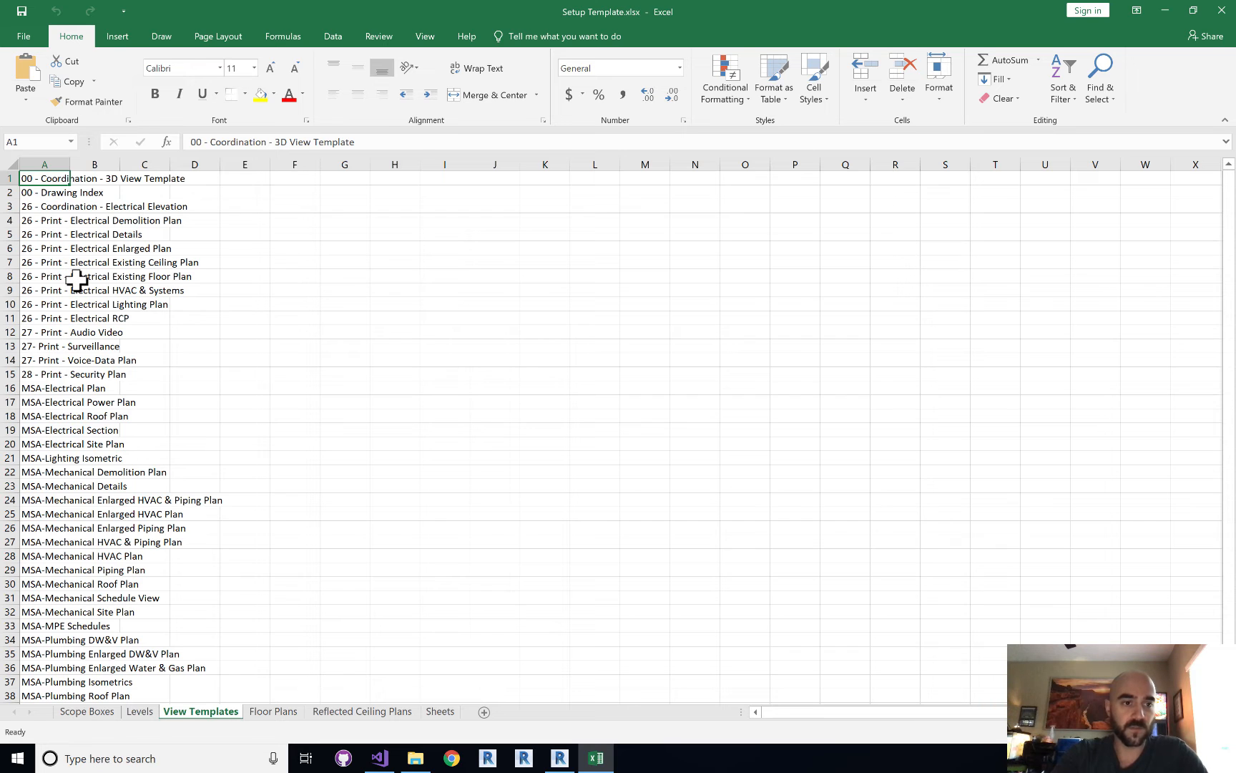
{"action": "scroll", "coordinate": [76, 280], "scroll_direction": "down", "scroll_amount": 2}
{"action": "scroll", "coordinate": [84, 284], "scroll_direction": "up", "scroll_amount": 2}
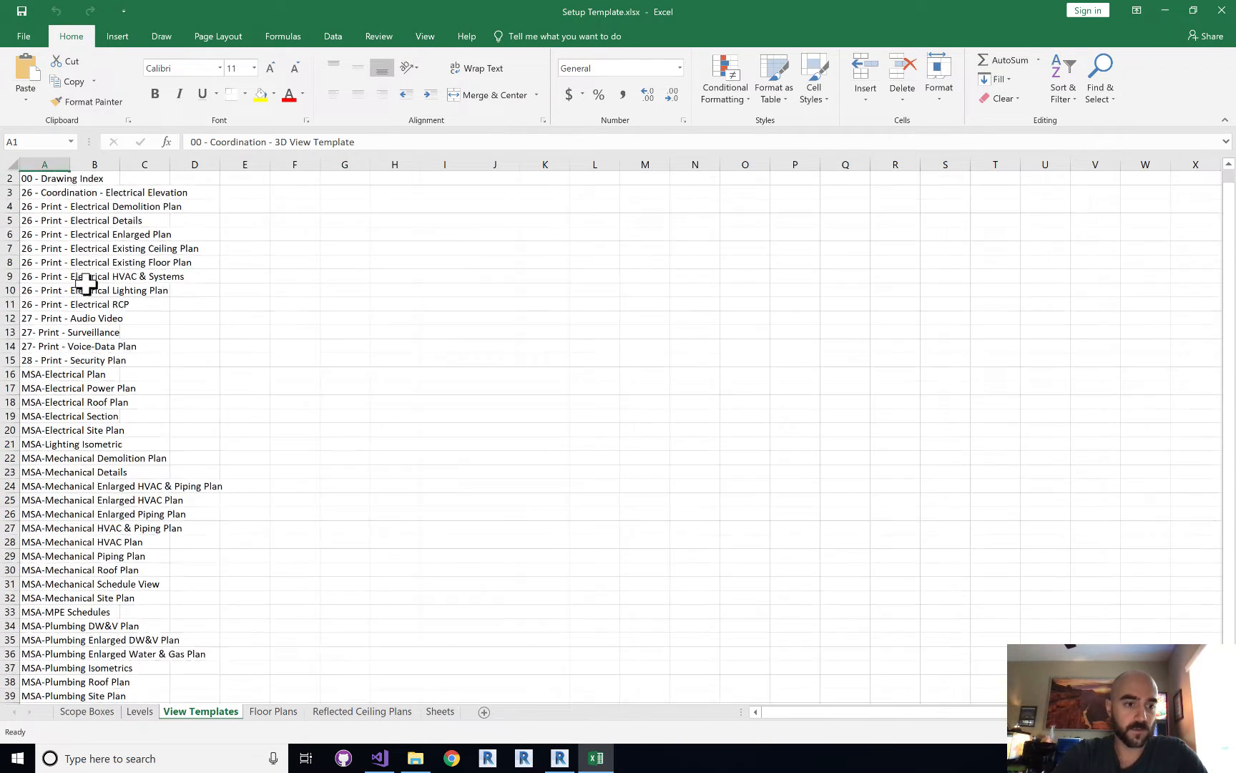
{"action": "scroll", "coordinate": [85, 284], "scroll_direction": "up", "scroll_amount": 1}
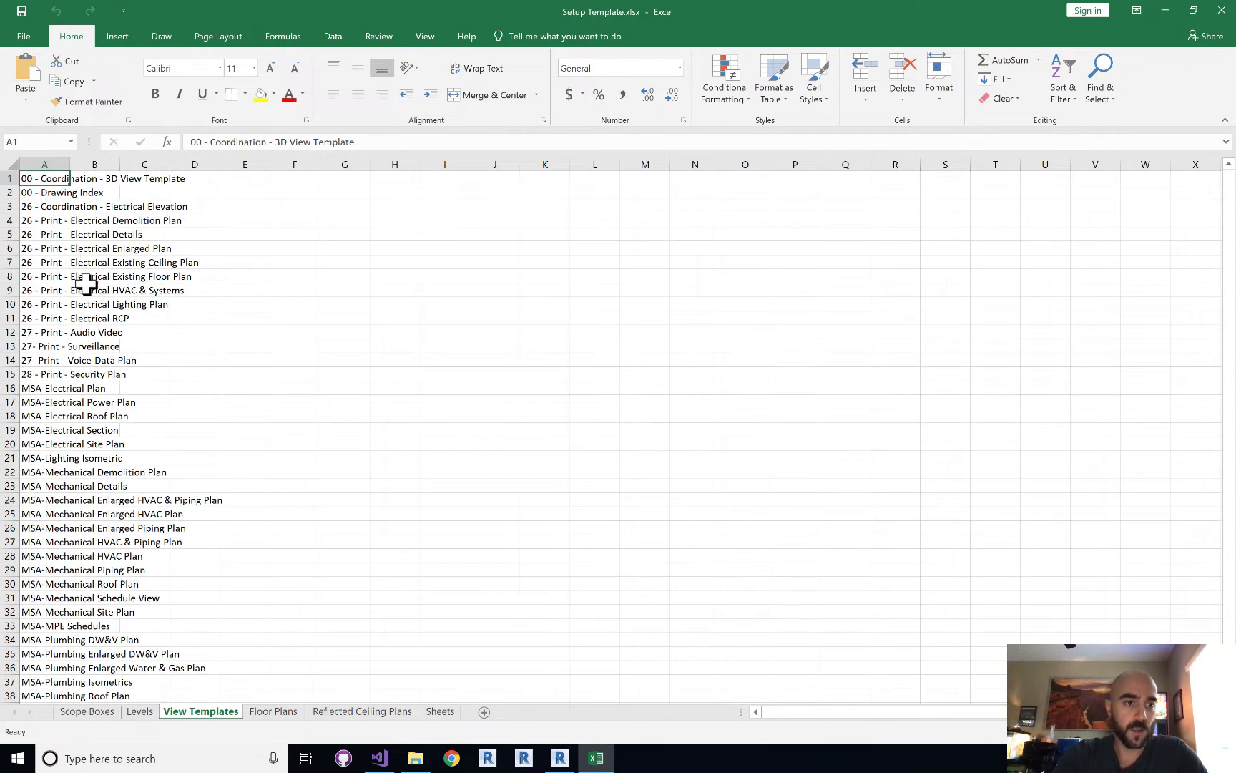
{"action": "left_click", "coordinate": [277, 714]}
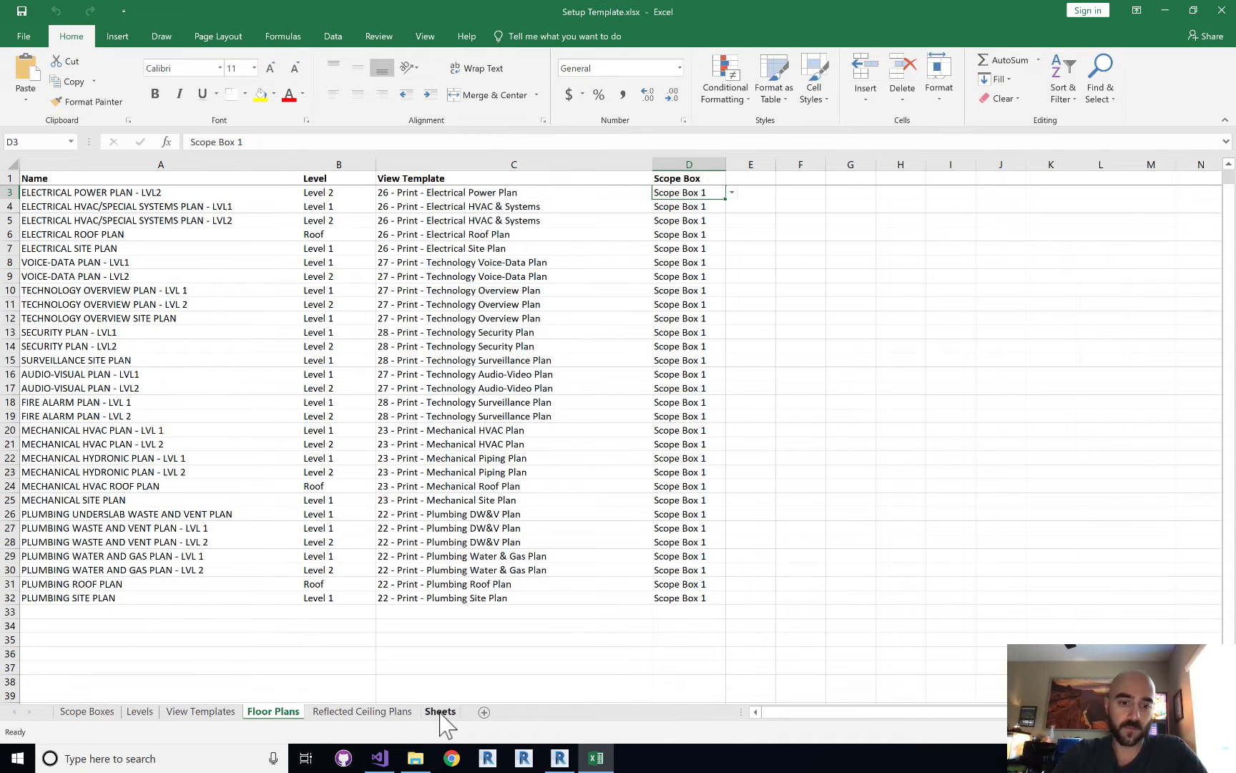
{"action": "left_click", "coordinate": [354, 712]}
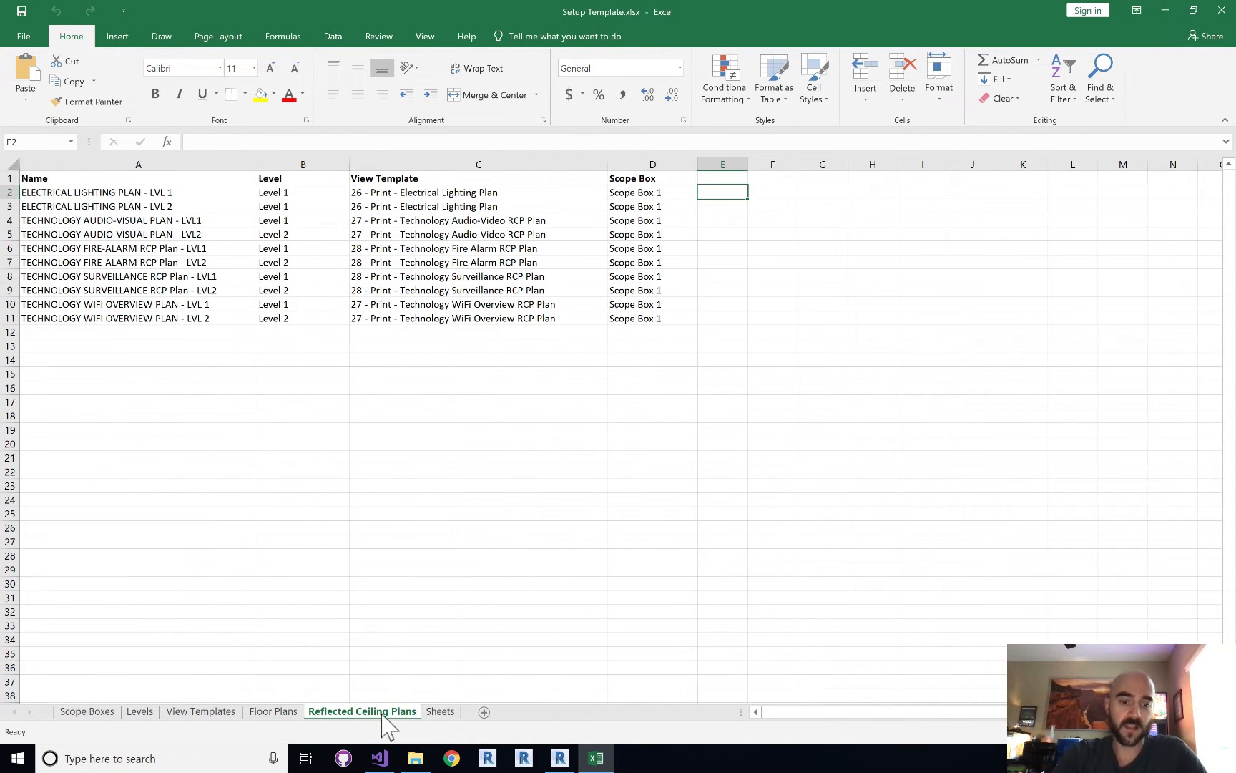
{"action": "left_click", "coordinate": [439, 712]}
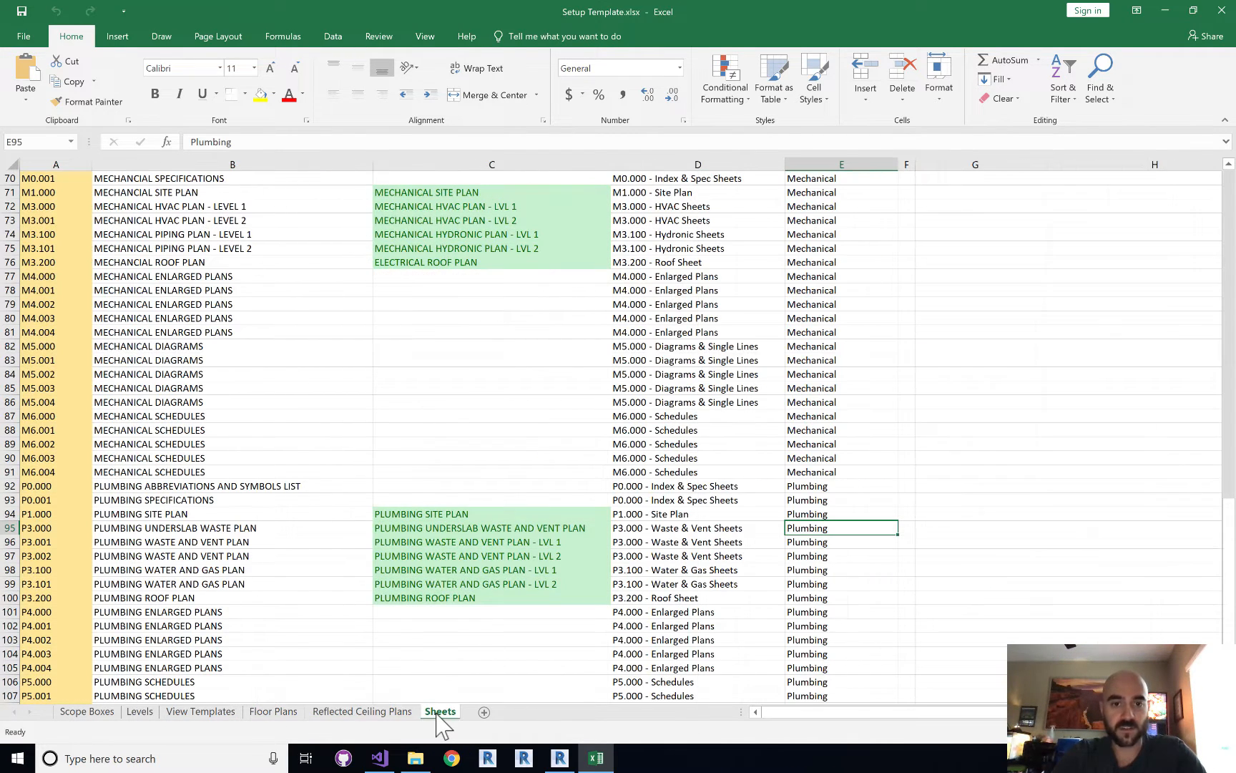
Step: On the Floor Plans sheet, set the level of ELECTRICAL POWER PLAN - LVL1 to LEVEL 01 and of ELECTRICAL POWER PLAN - LVL2 to OFFICE LEVEL 02
{"action": "left_click", "coordinate": [275, 712]}
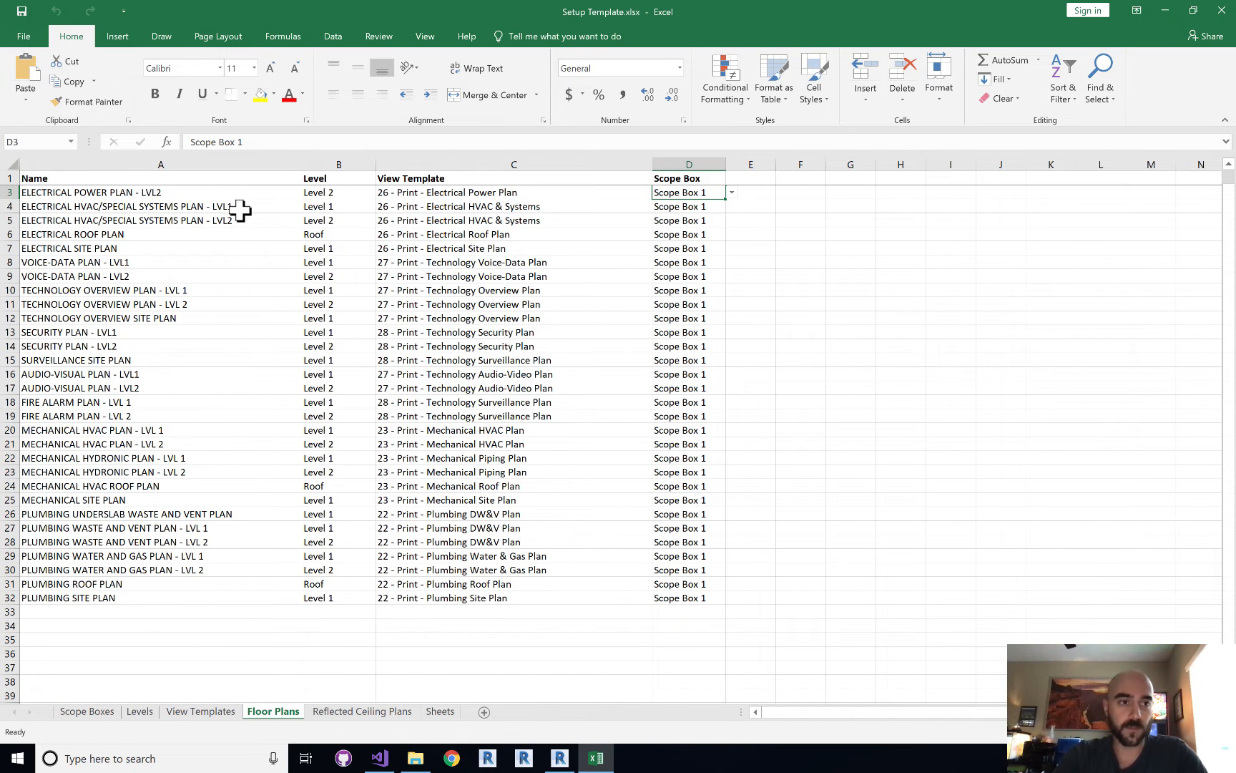
{"action": "scroll", "coordinate": [242, 209], "scroll_direction": "up", "scroll_amount": 1}
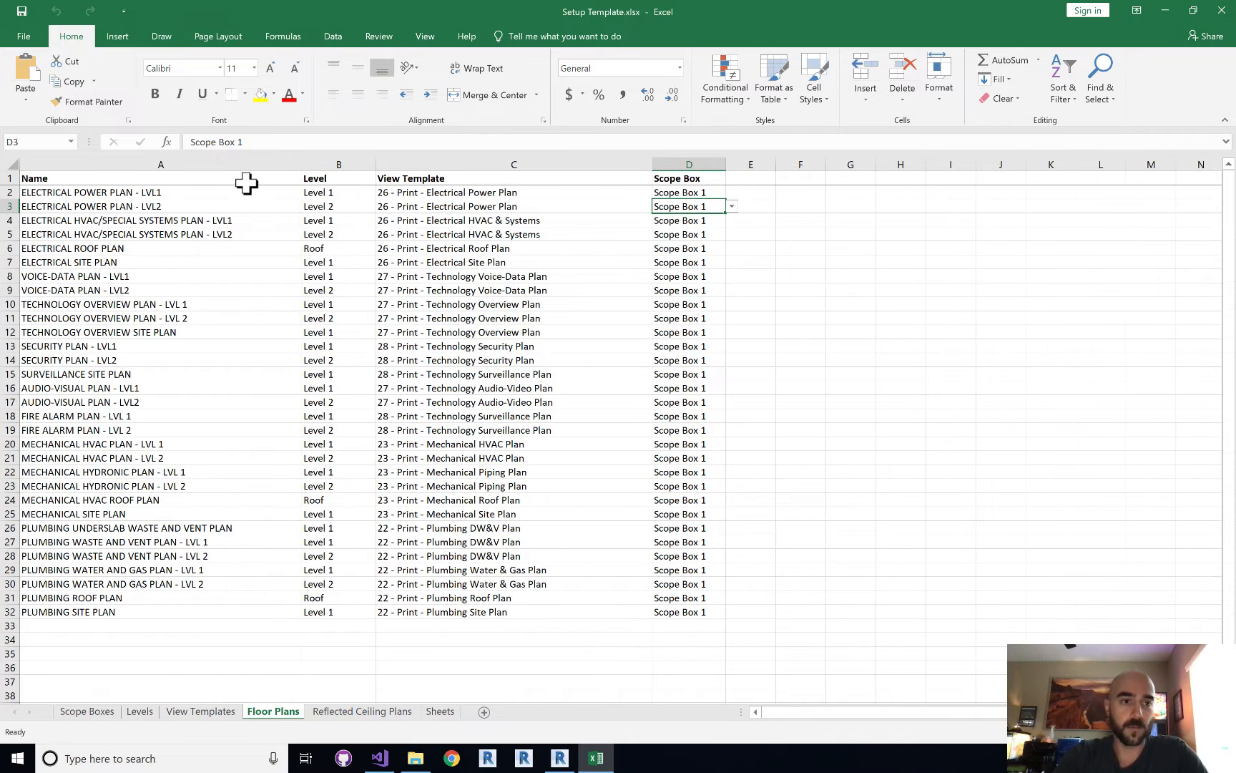
{"action": "left_click", "coordinate": [207, 195]}
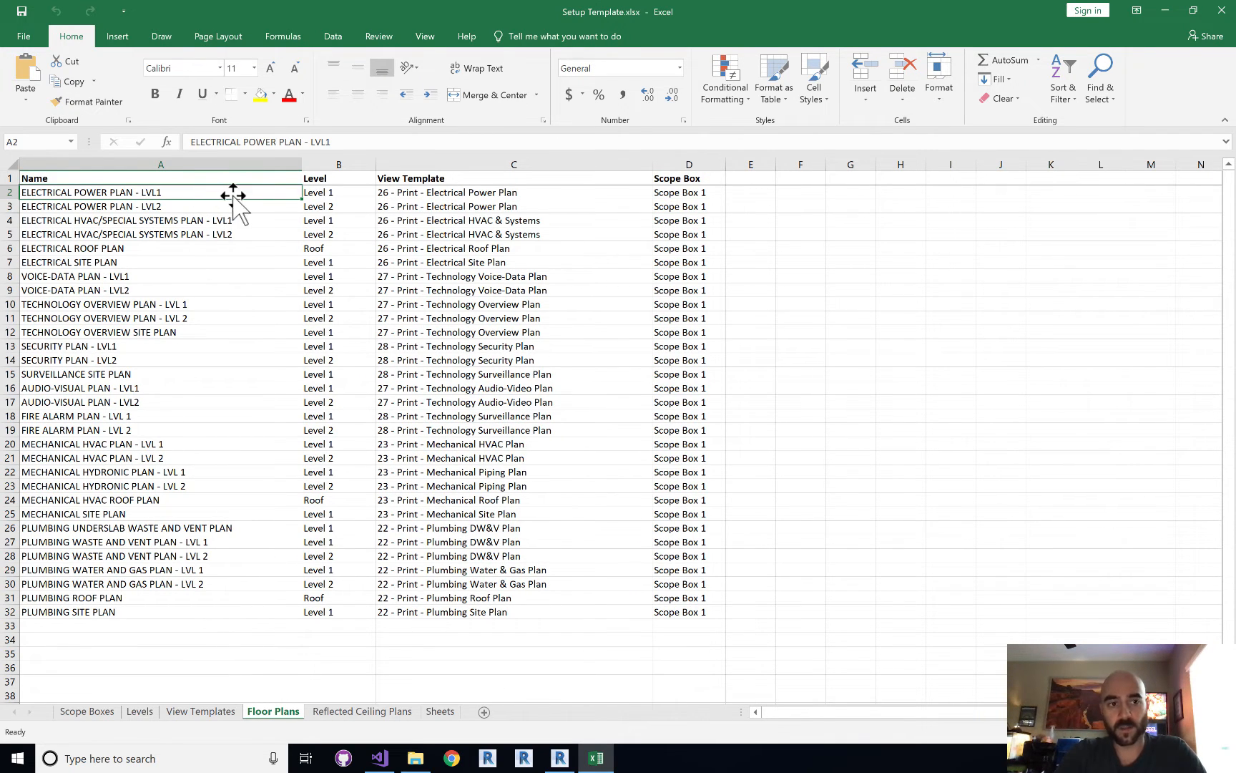
{"action": "left_click", "coordinate": [347, 192]}
{"action": "left_click", "coordinate": [382, 192]}
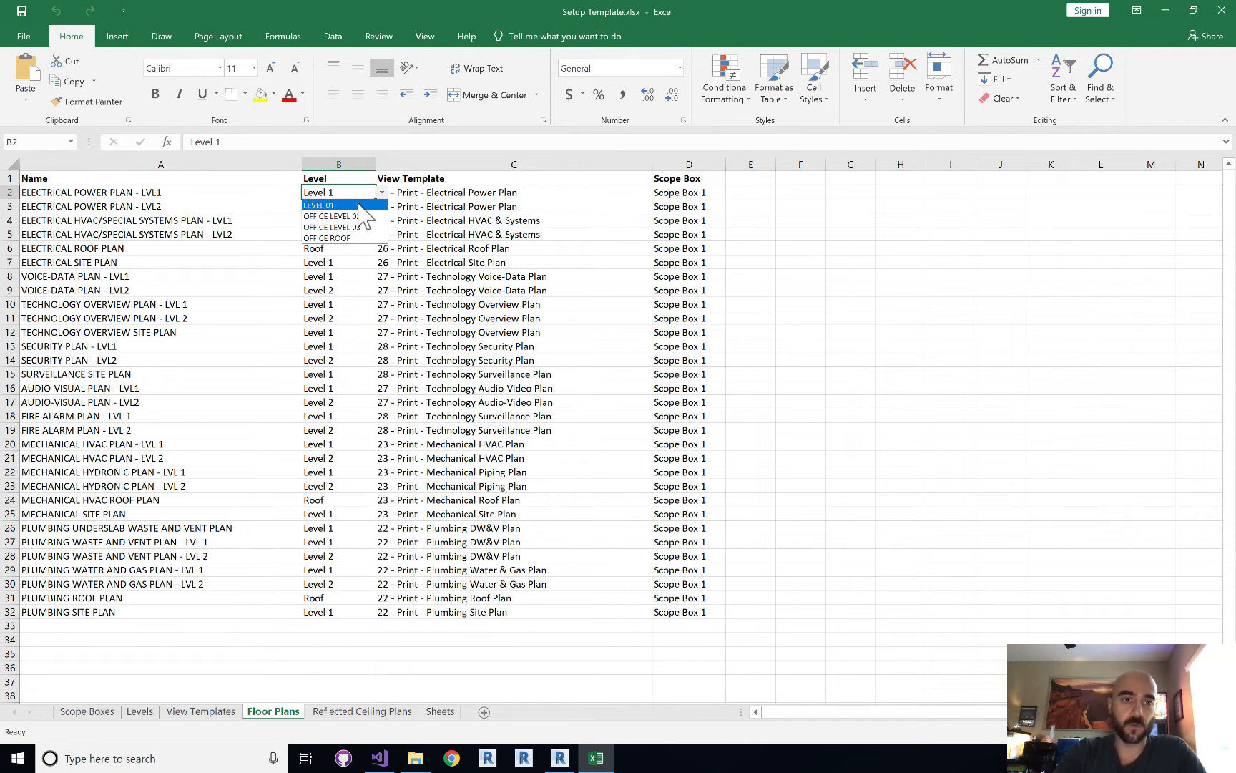
{"action": "left_click", "coordinate": [358, 205]}
{"action": "left_click", "coordinate": [354, 206]}
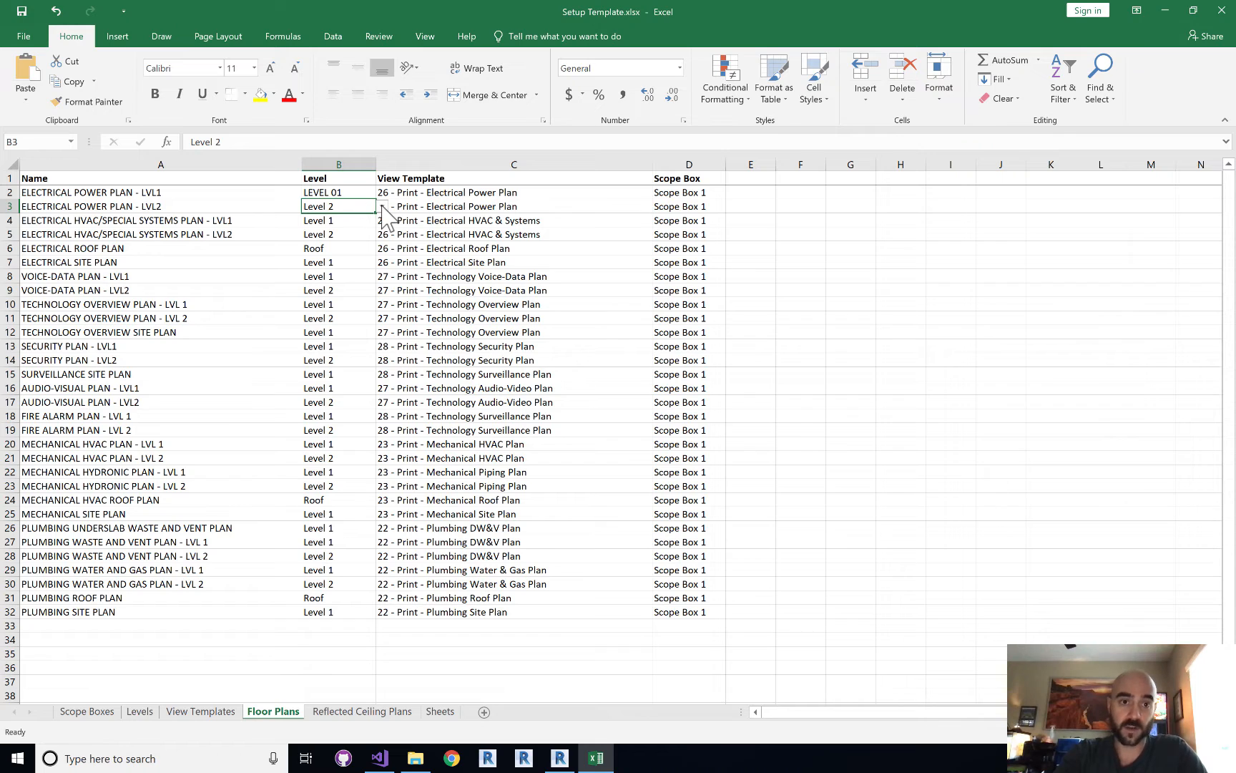
{"action": "left_click", "coordinate": [382, 206]}
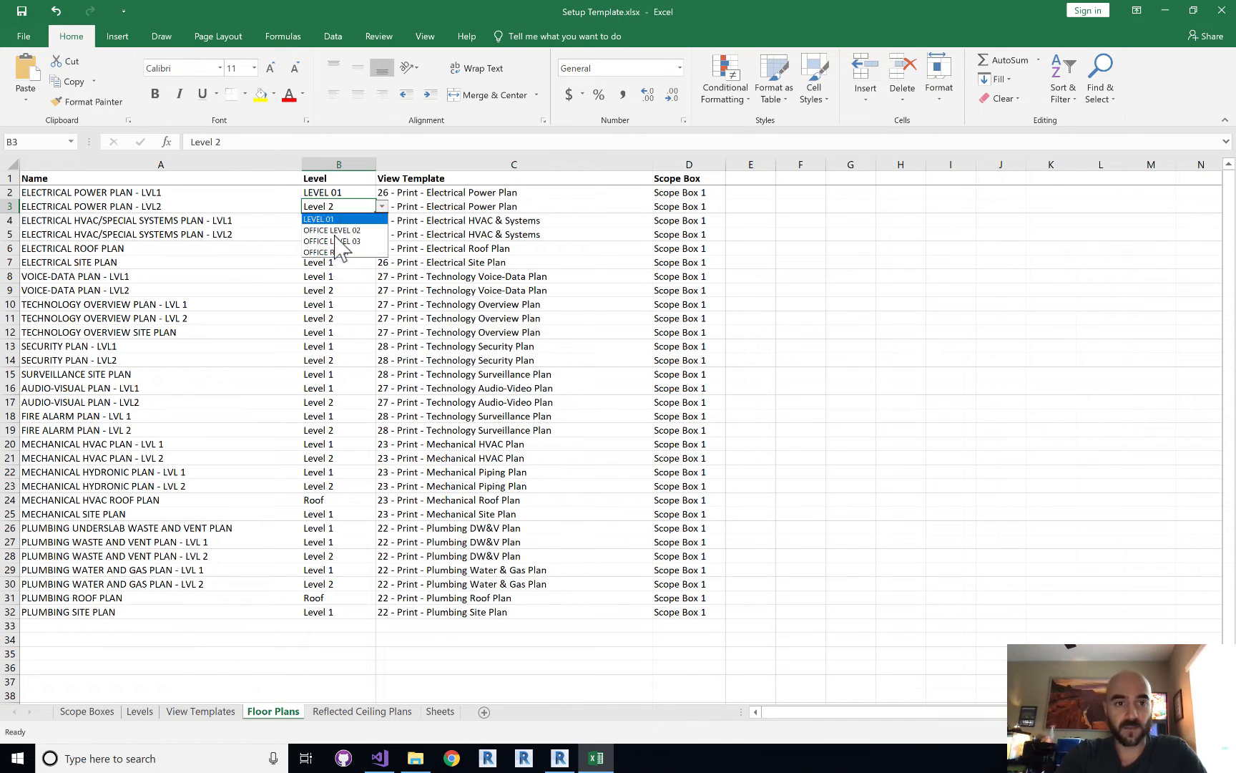
{"action": "left_click", "coordinate": [344, 230]}
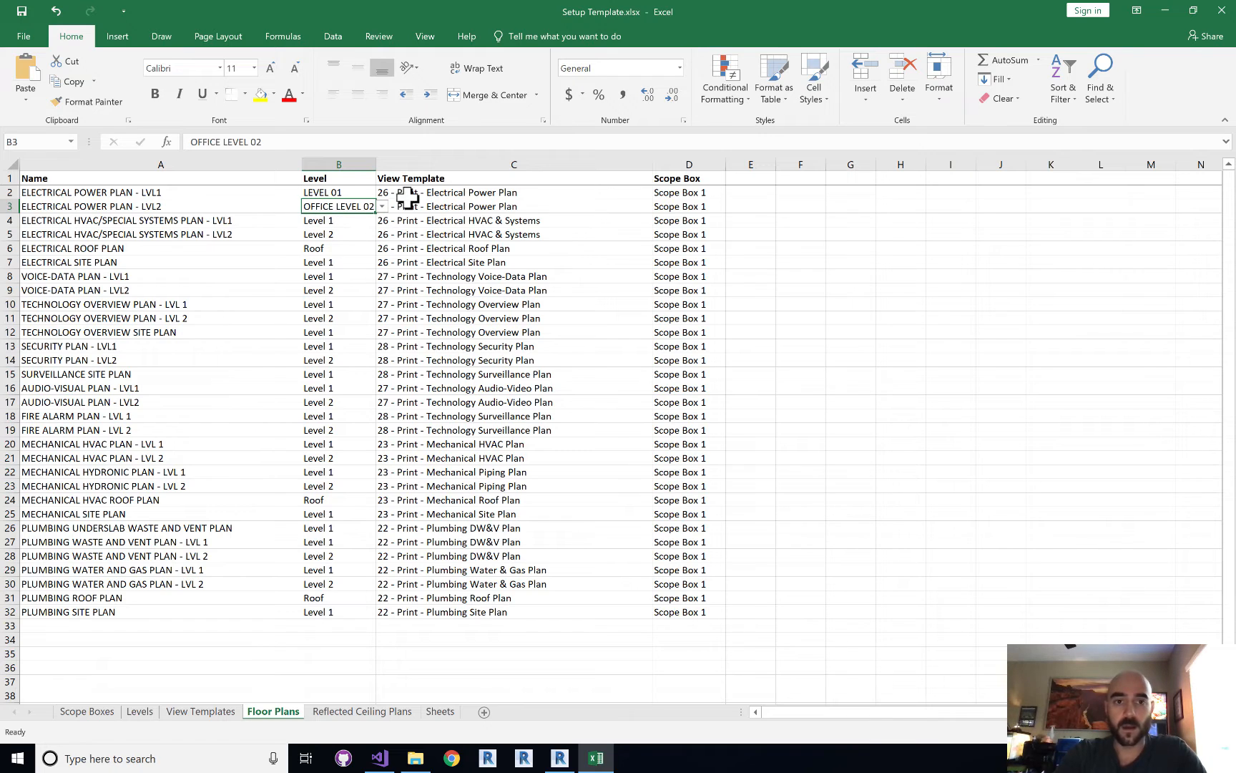
Step: Set the scope box of ELECTRICAL POWER PLAN - LVL1 to Overall Office Building
{"action": "left_click", "coordinate": [541, 191]}
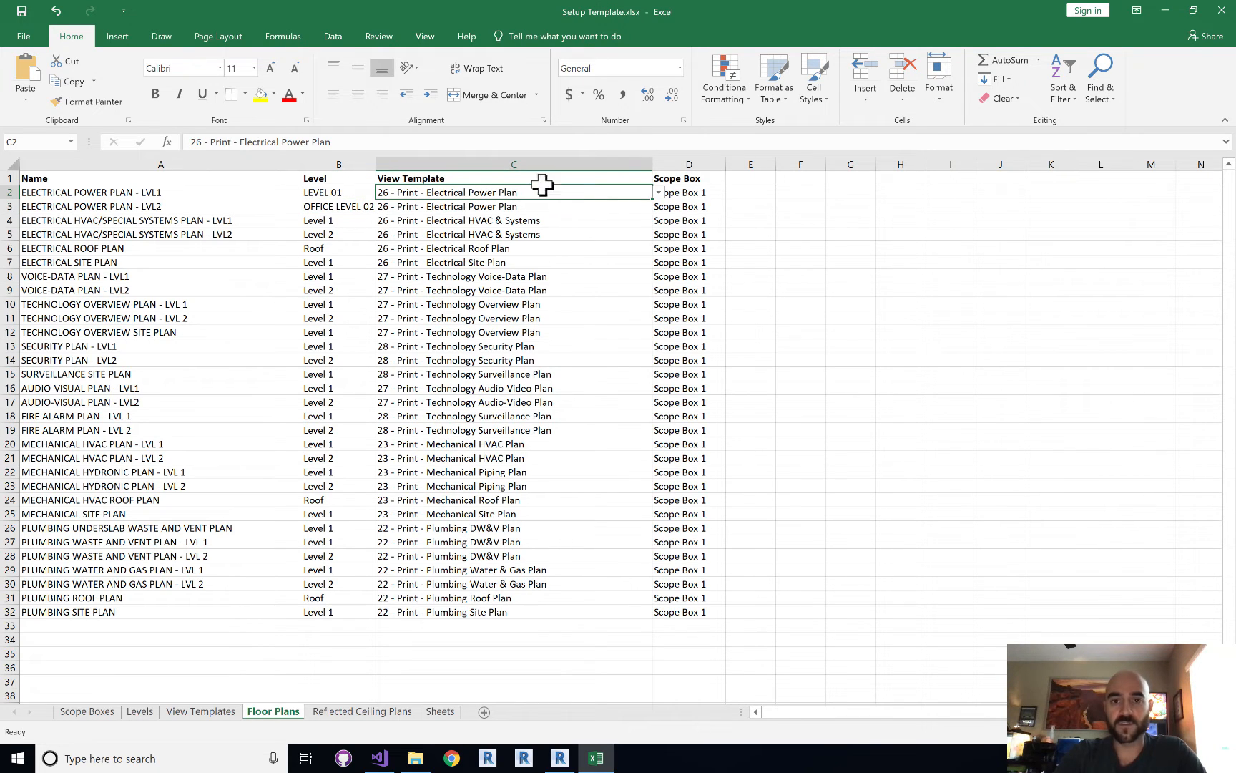
{"action": "left_click", "coordinate": [699, 192]}
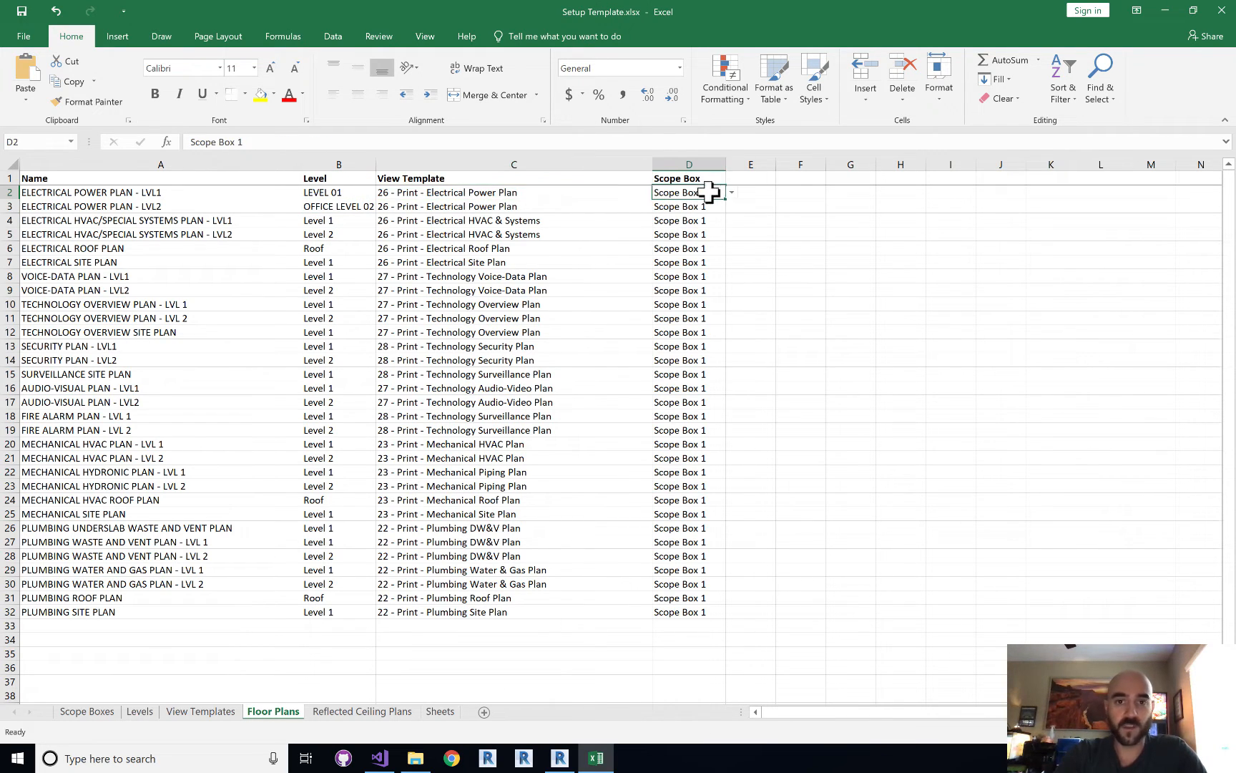
{"action": "left_click", "coordinate": [732, 192]}
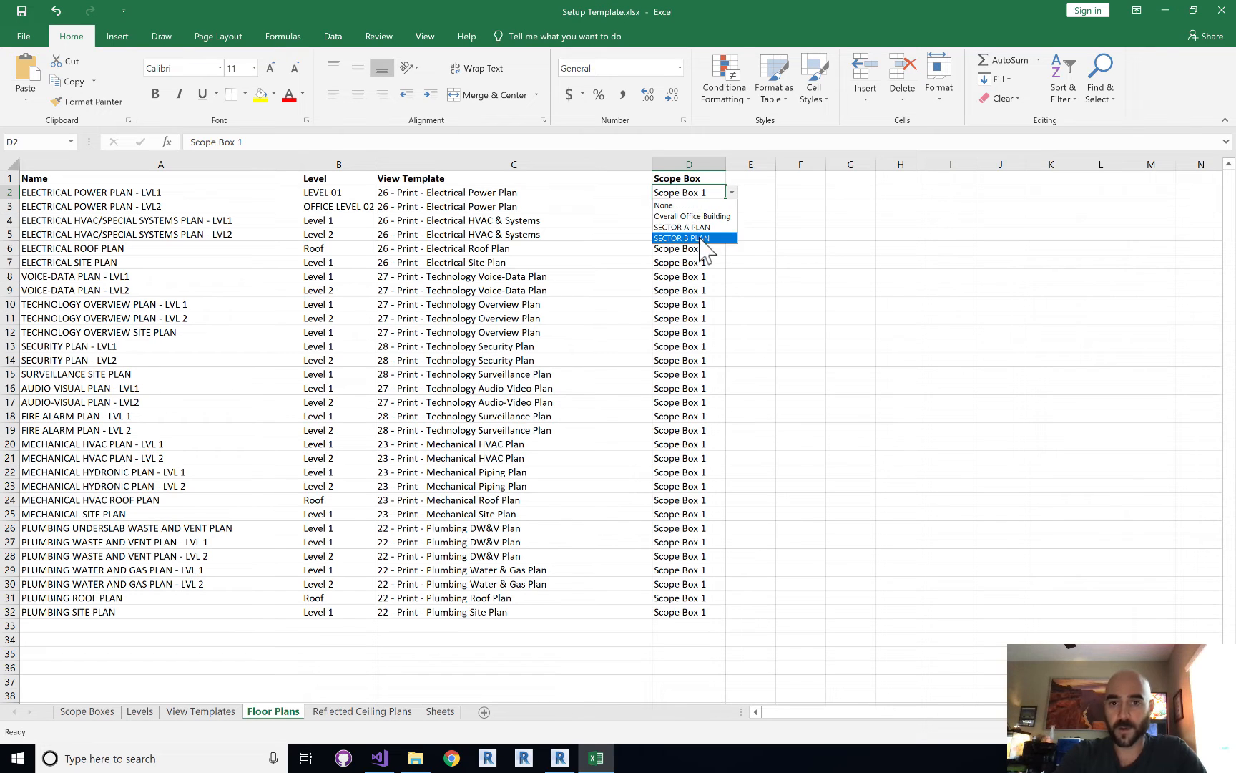
{"action": "left_click", "coordinate": [707, 217]}
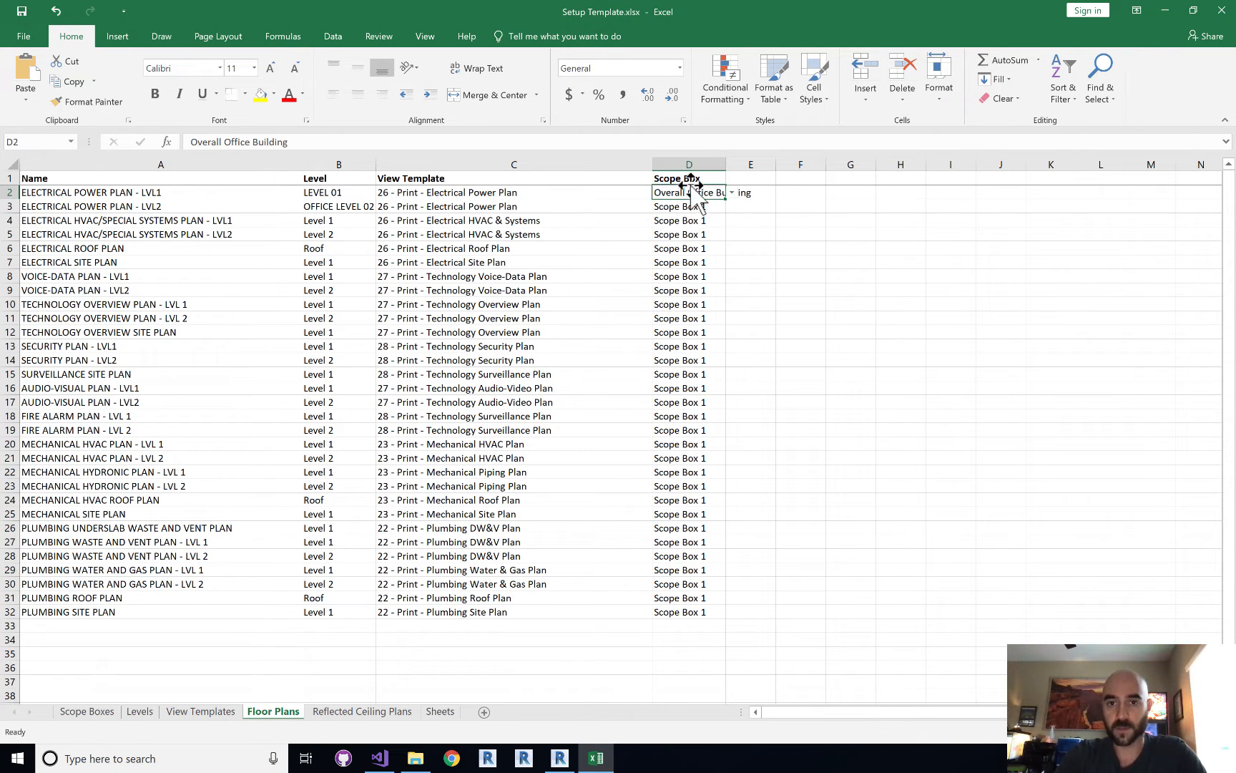
{"action": "left_click", "coordinate": [735, 221]}
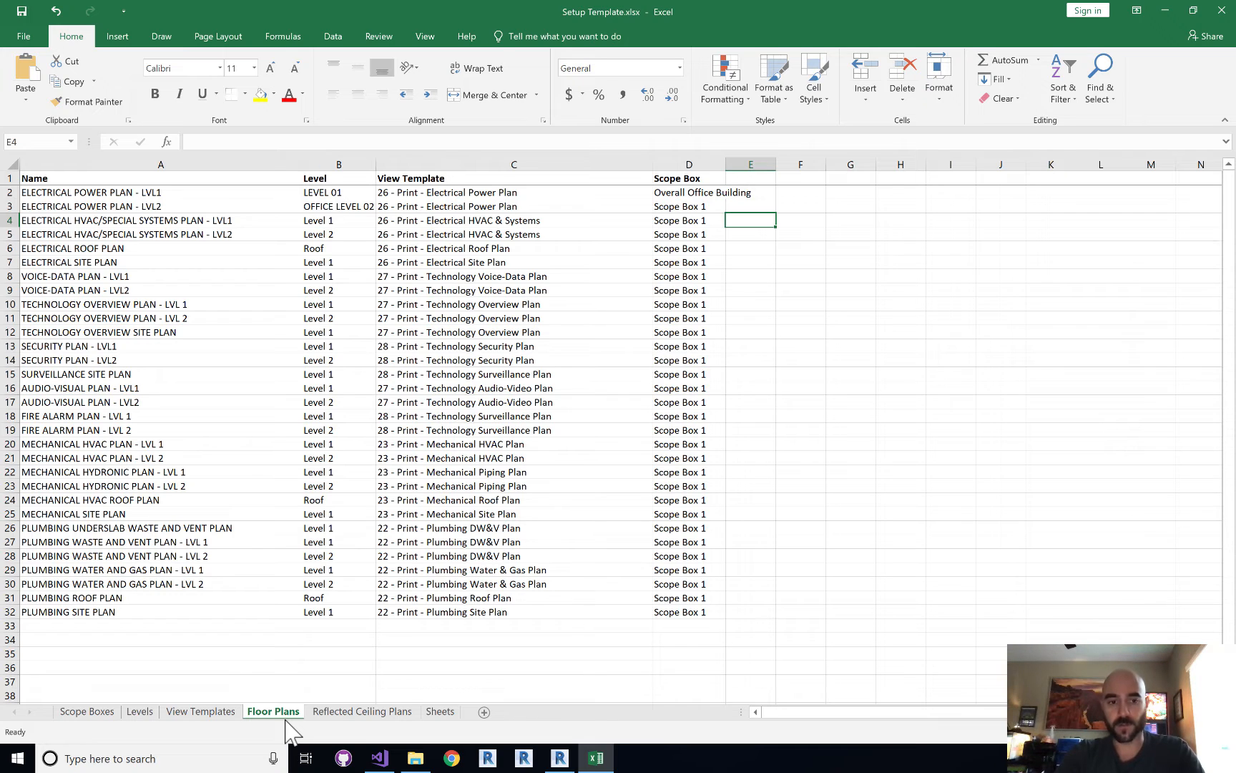
Step: Review the Reflected Ceiling Plans worksheet and the beginning of the sheet list on the Sheets worksheet
{"action": "left_click", "coordinate": [337, 713]}
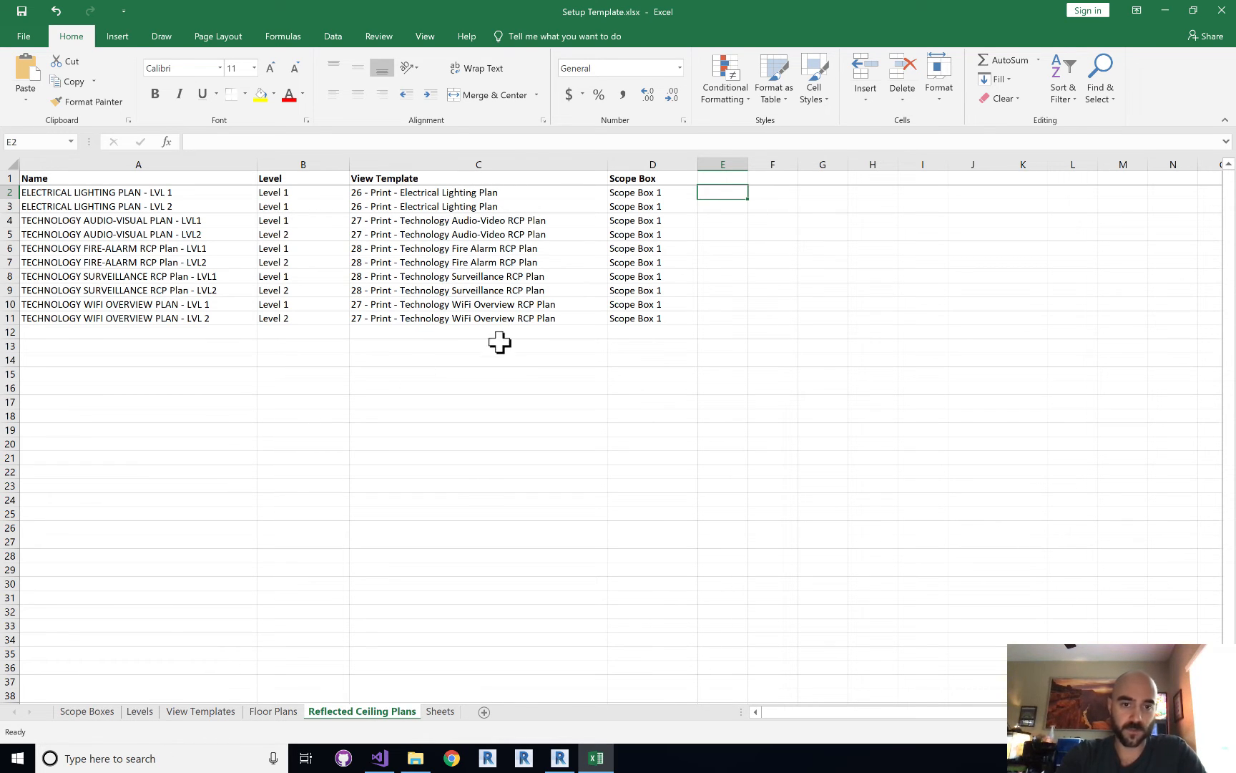
{"action": "left_click", "coordinate": [440, 712]}
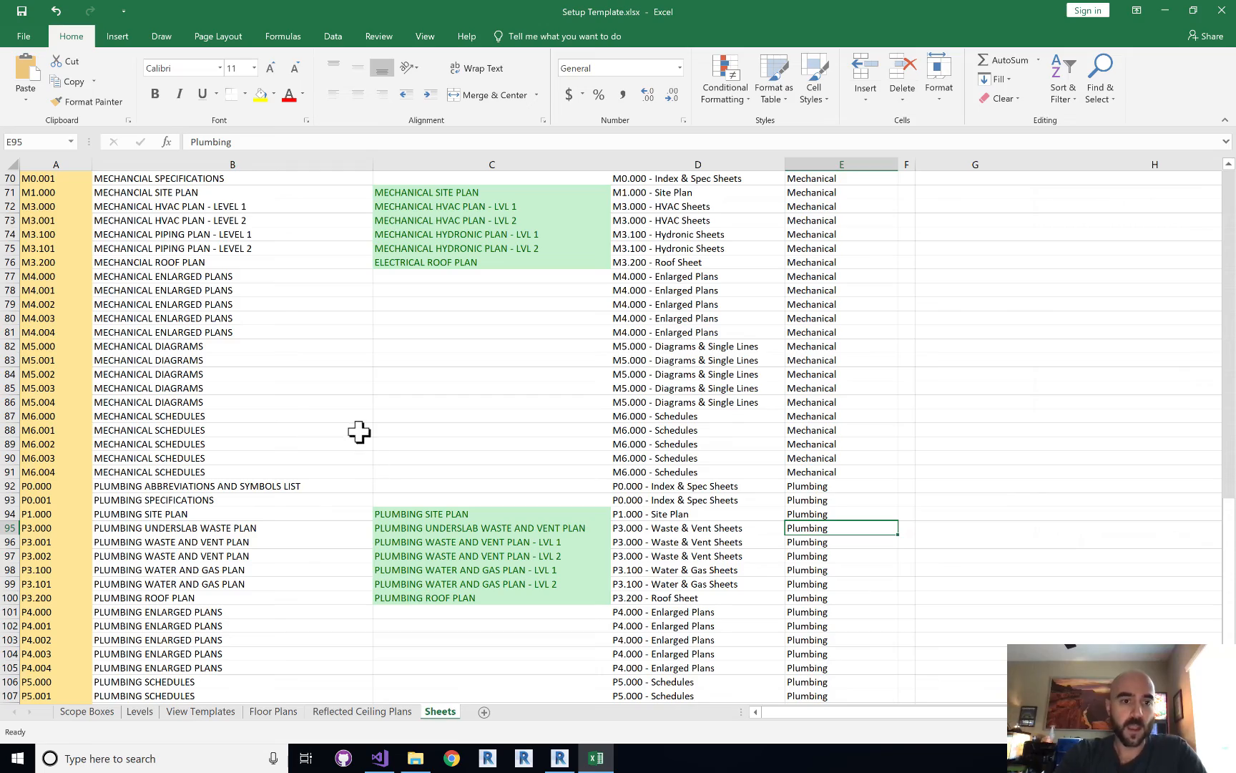
{"action": "scroll", "coordinate": [353, 407], "scroll_direction": "up", "scroll_amount": 20}
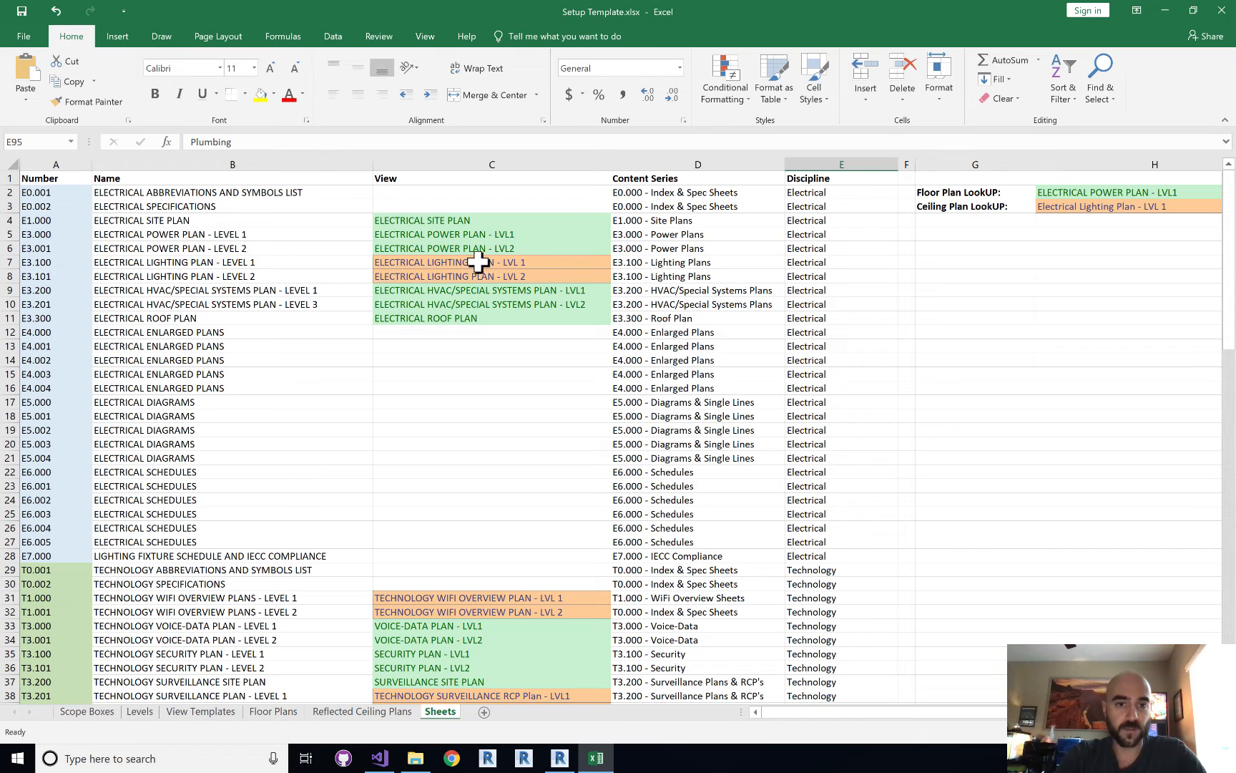
Step: Browse the floor plan views that can be assigned to sheet E1.000 ELECTRICAL SITE PLAN, leaving its current choice in place
{"action": "left_click", "coordinate": [561, 226]}
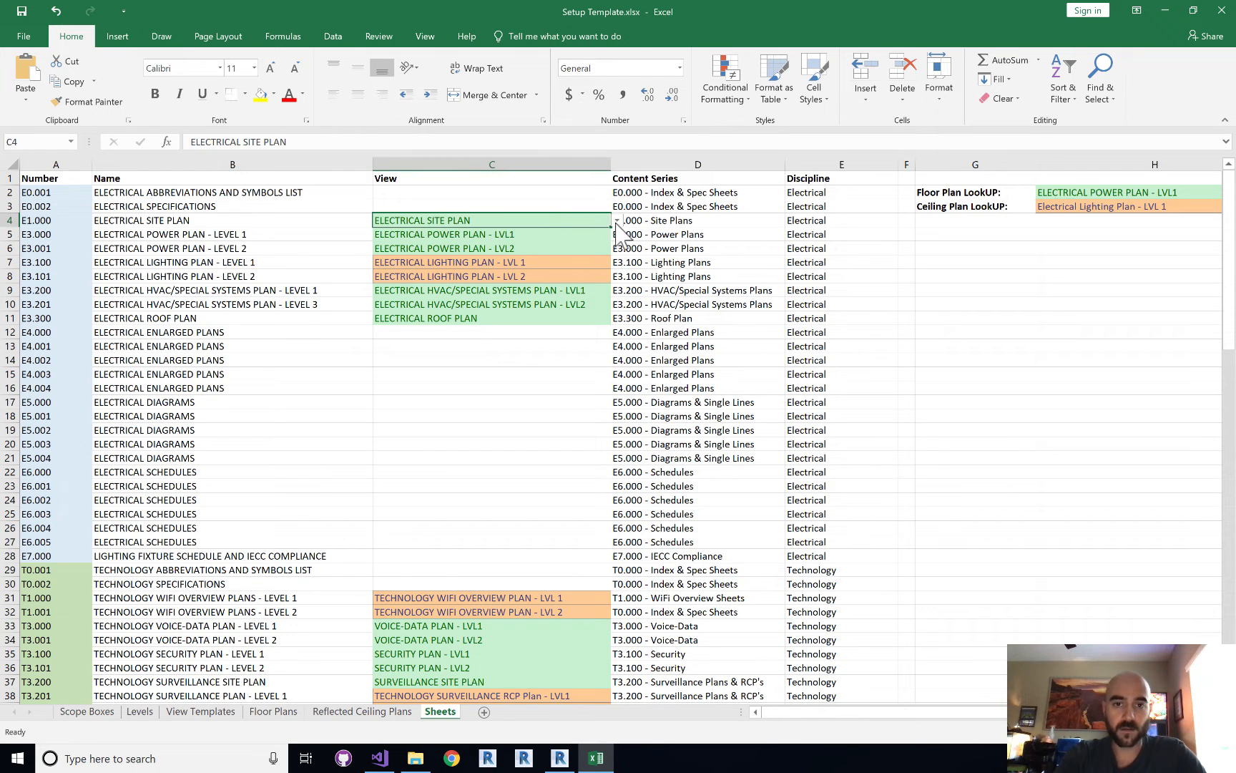
{"action": "left_click", "coordinate": [617, 220]}
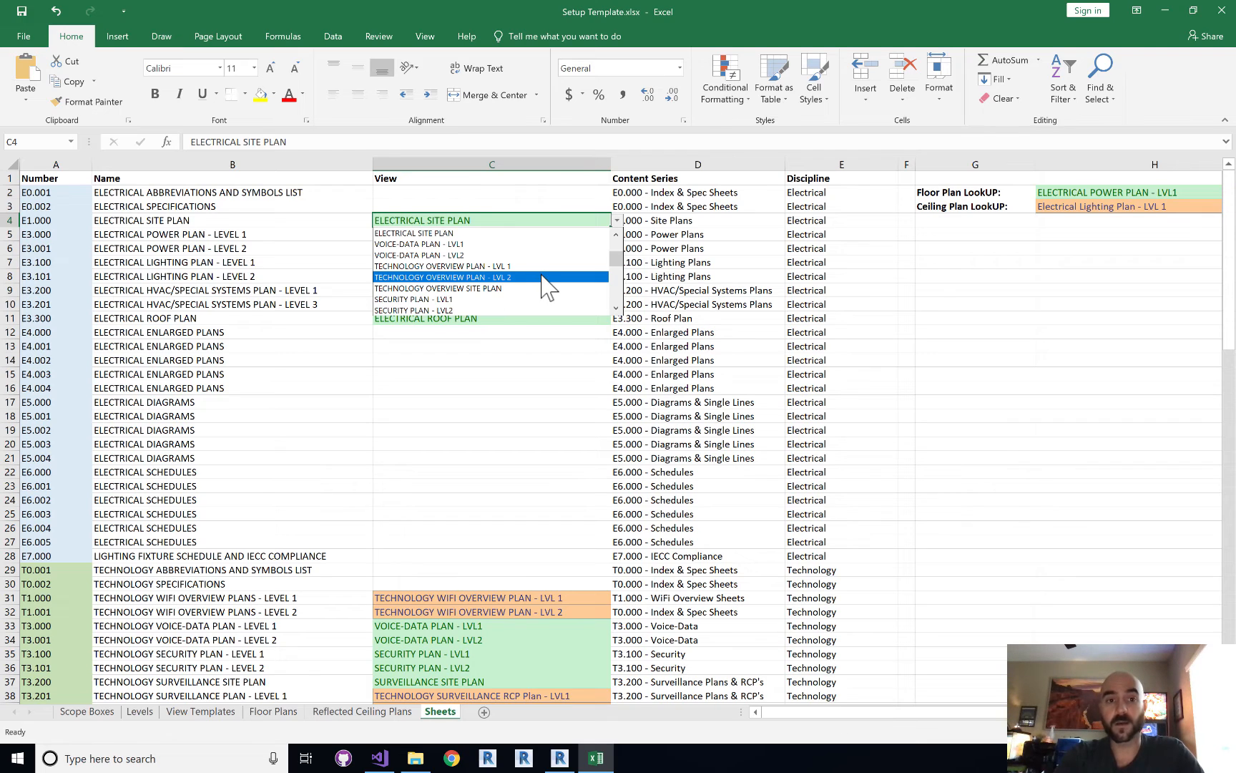
{"action": "scroll", "coordinate": [620, 257], "scroll_direction": "up", "scroll_amount": 1}
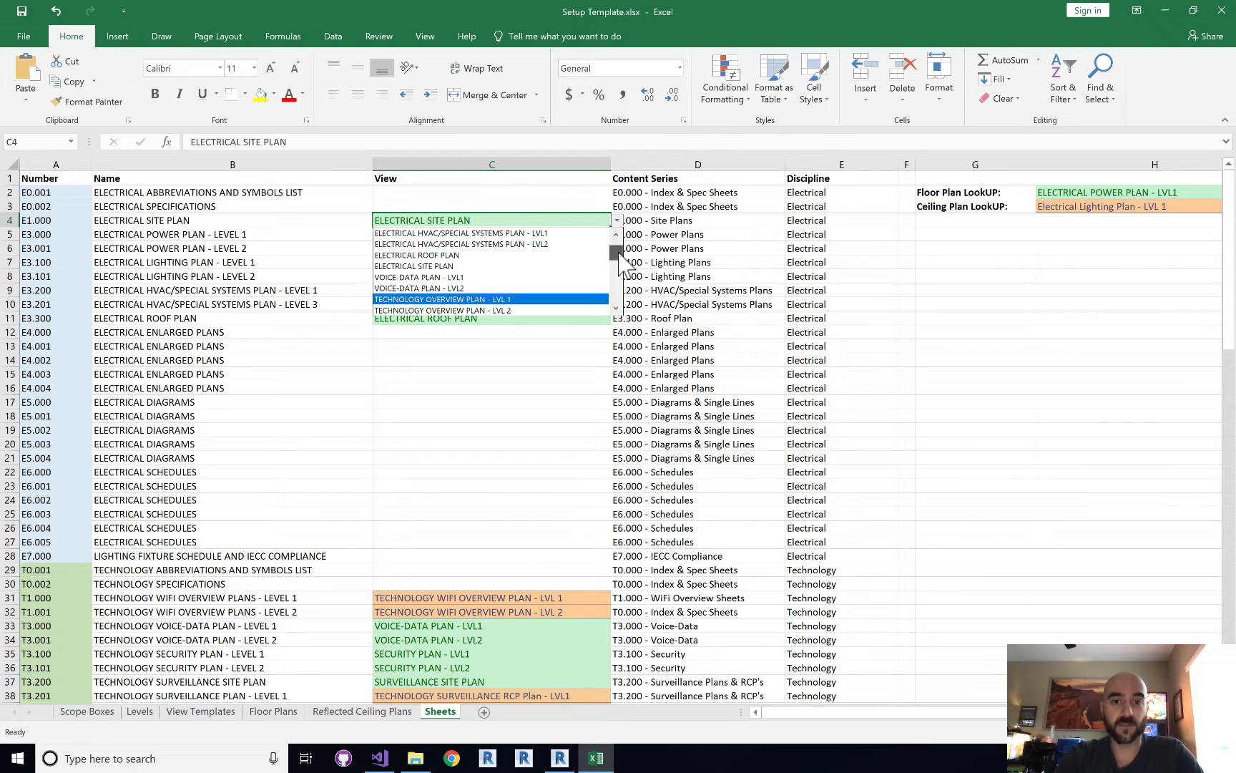
{"action": "scroll", "coordinate": [619, 266], "scroll_direction": "down", "scroll_amount": 1}
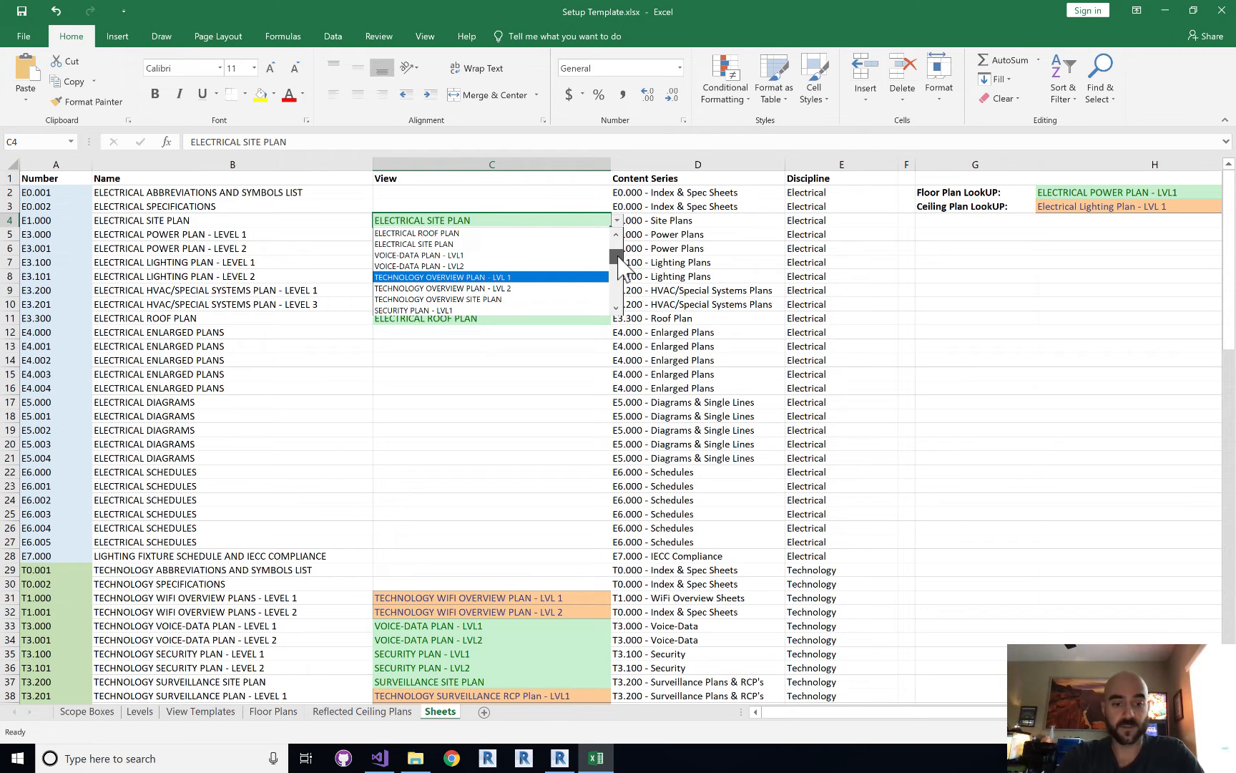
{"action": "scroll", "coordinate": [618, 262], "scroll_direction": "down", "scroll_amount": 4}
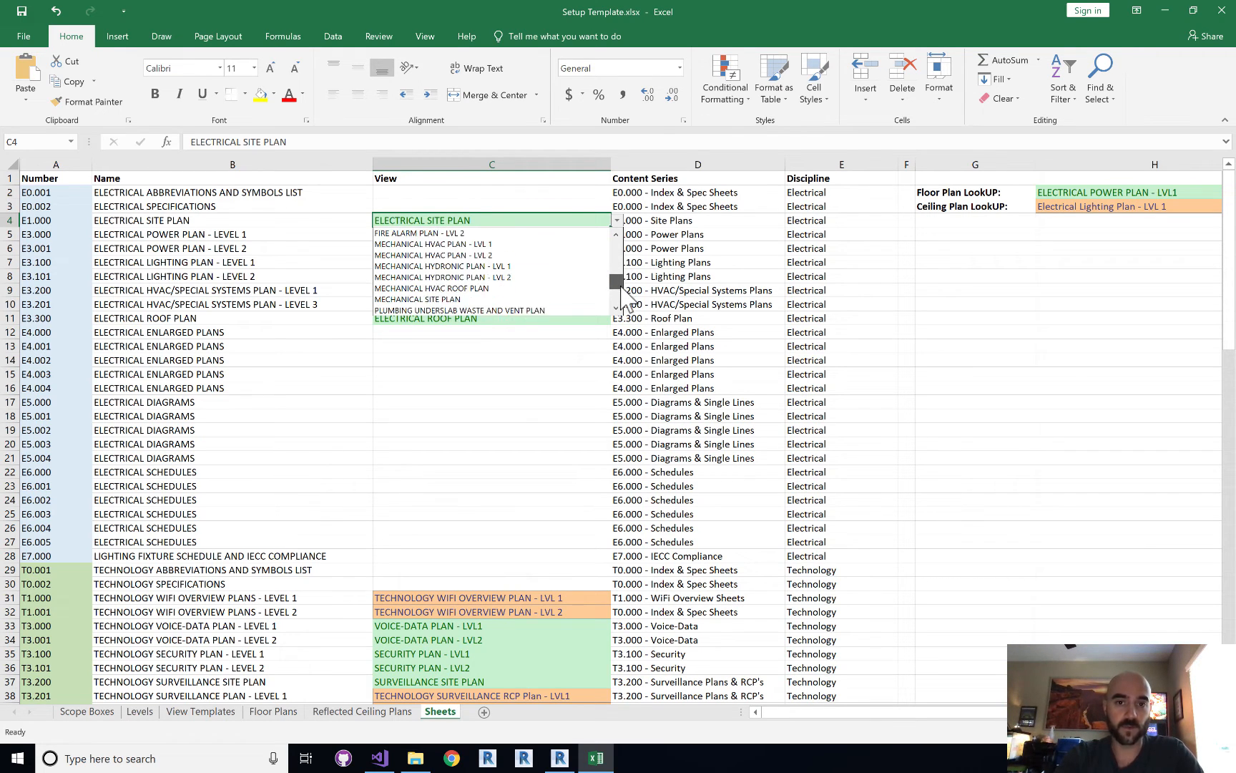
{"action": "left_click_drag", "start_coordinate": [619, 268], "coordinate": [622, 245]}
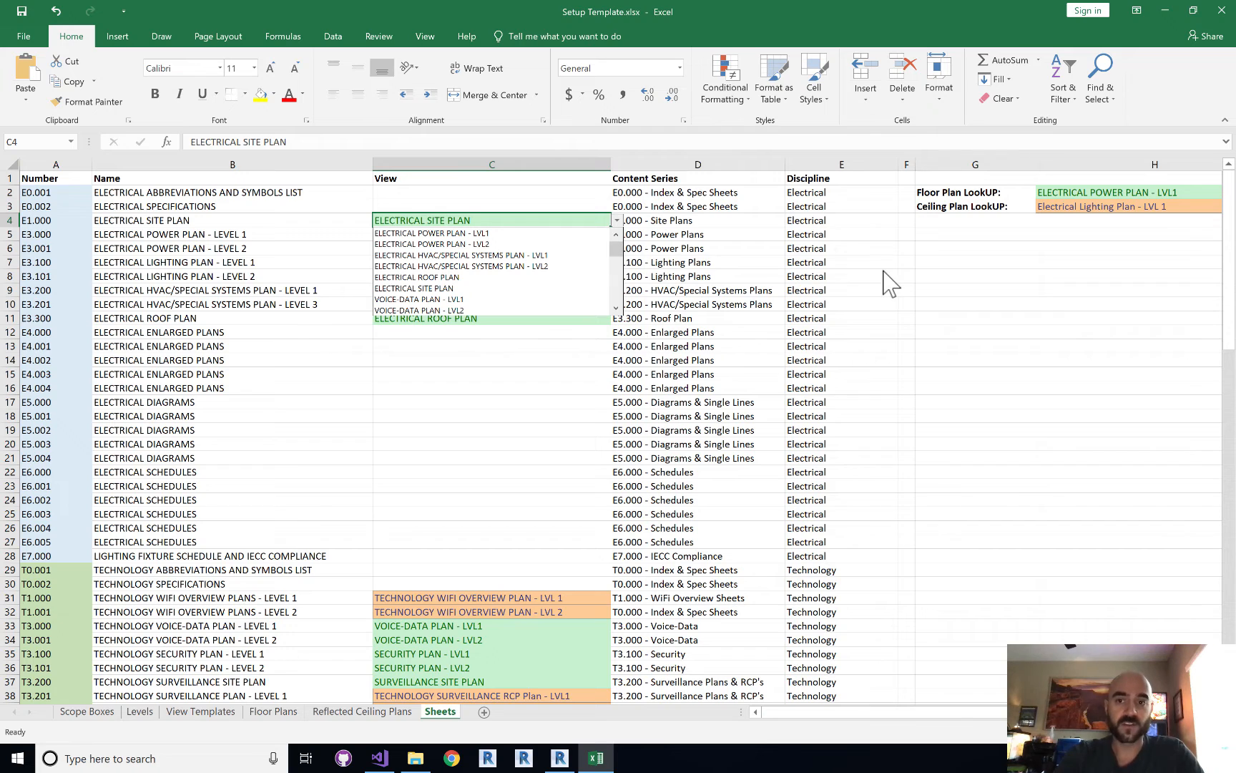
{"action": "left_click", "coordinate": [930, 274]}
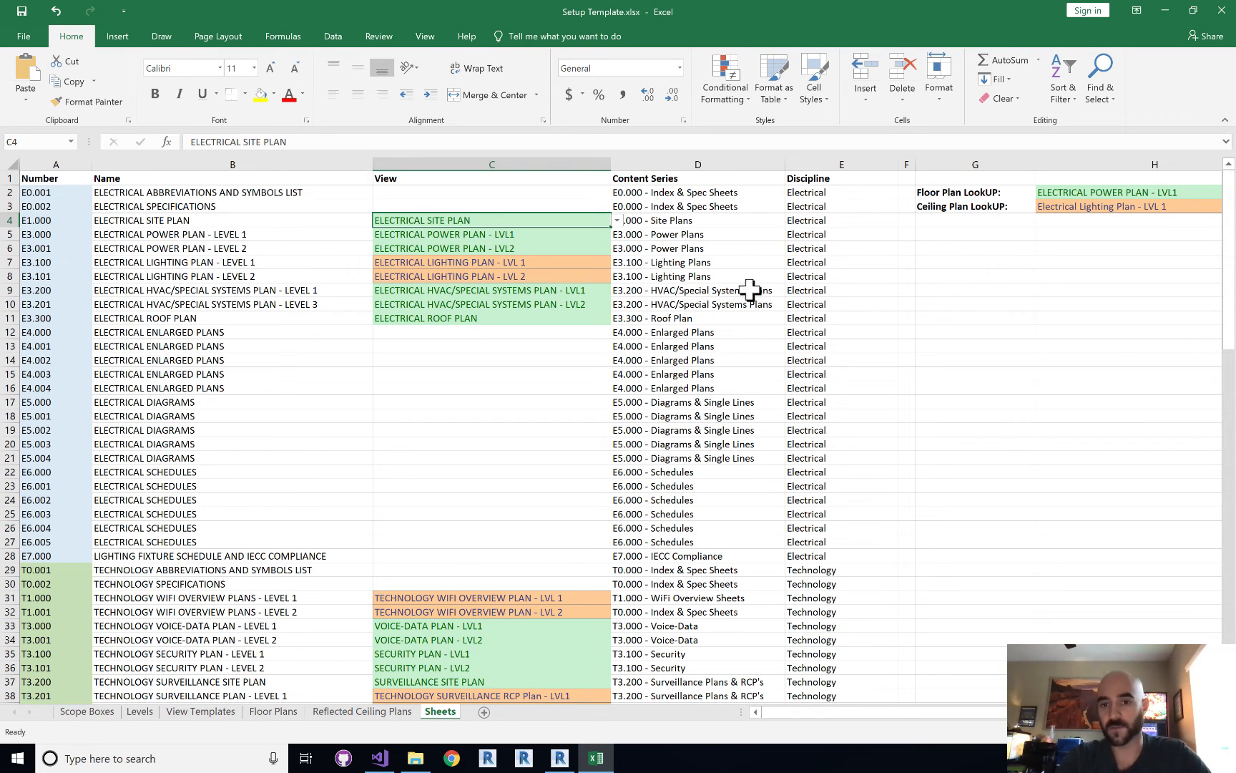
{"action": "left_click", "coordinate": [1077, 260]}
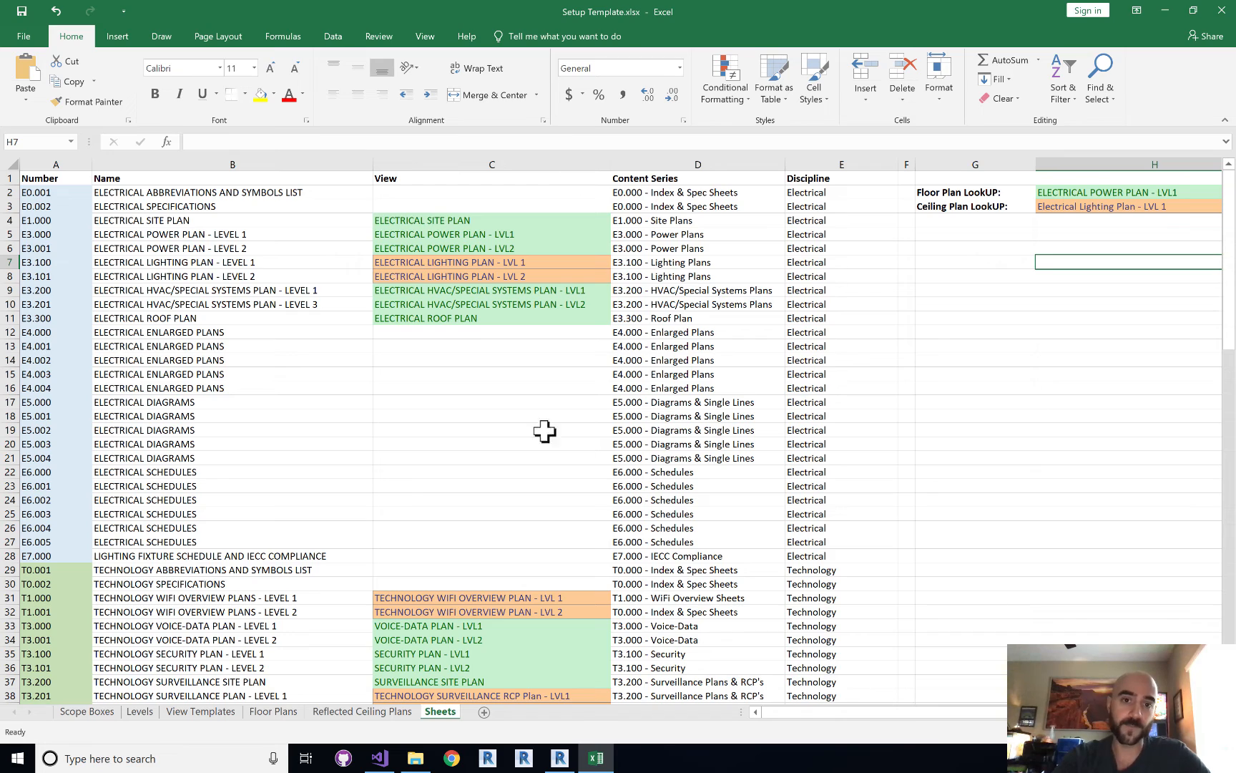
Step: Examine which views are assigned to the electrical and technology sheets on the Sheets worksheet
{"action": "scroll", "coordinate": [616, 328], "scroll_direction": "down", "scroll_amount": 2}
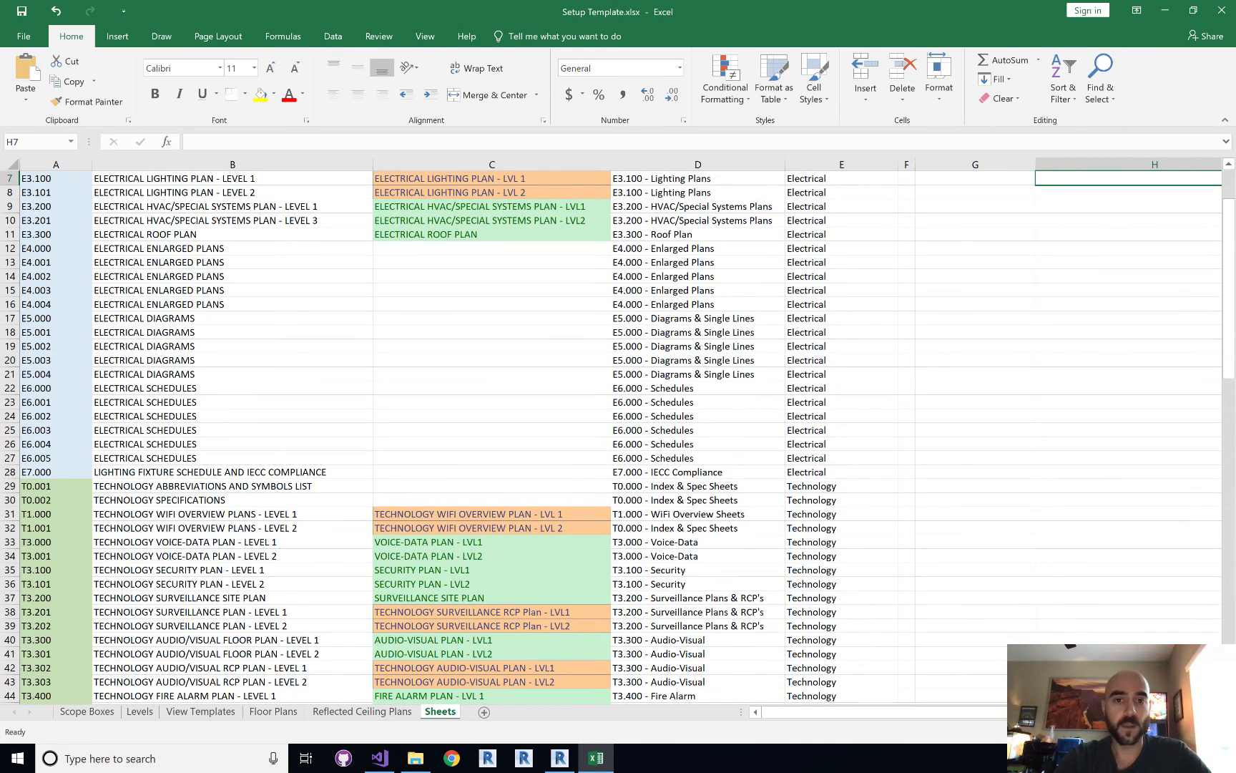
{"action": "scroll", "coordinate": [541, 313], "scroll_direction": "up", "scroll_amount": 2}
{"action": "scroll", "coordinate": [540, 314], "scroll_direction": "up", "scroll_amount": 1}
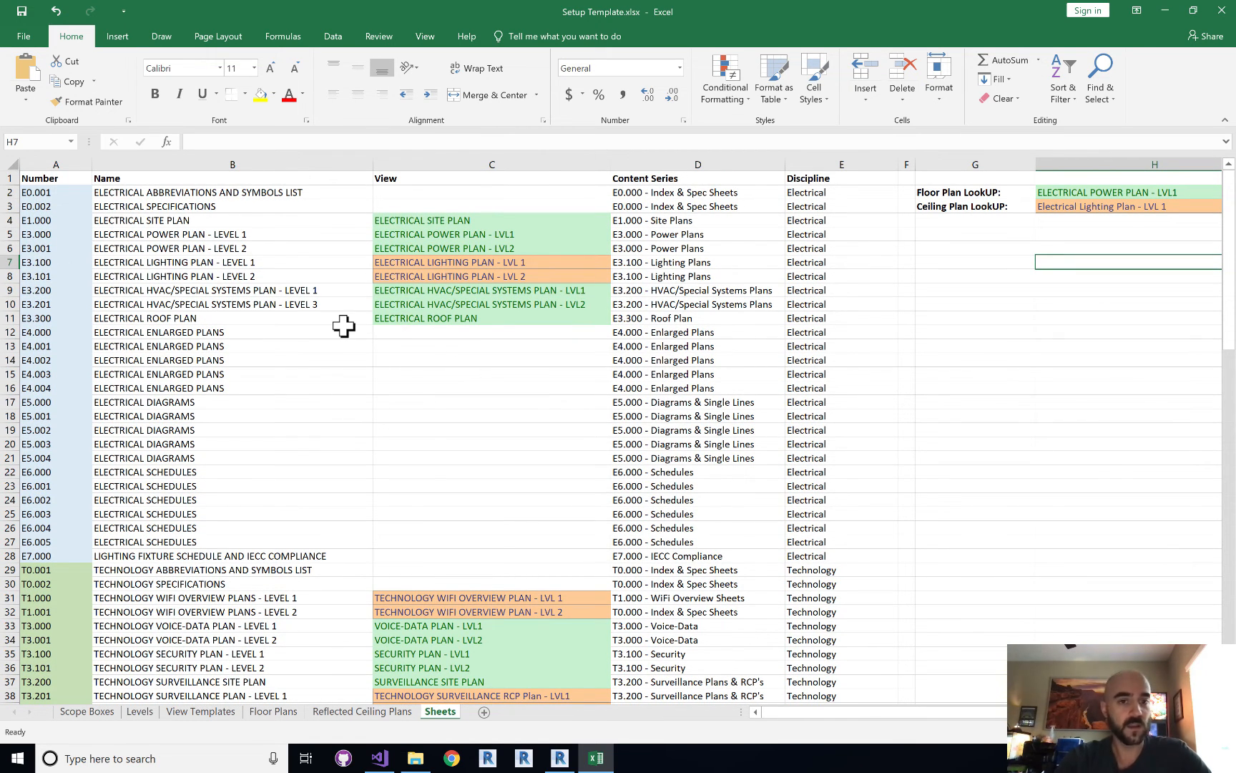
{"action": "left_click", "coordinate": [452, 347]}
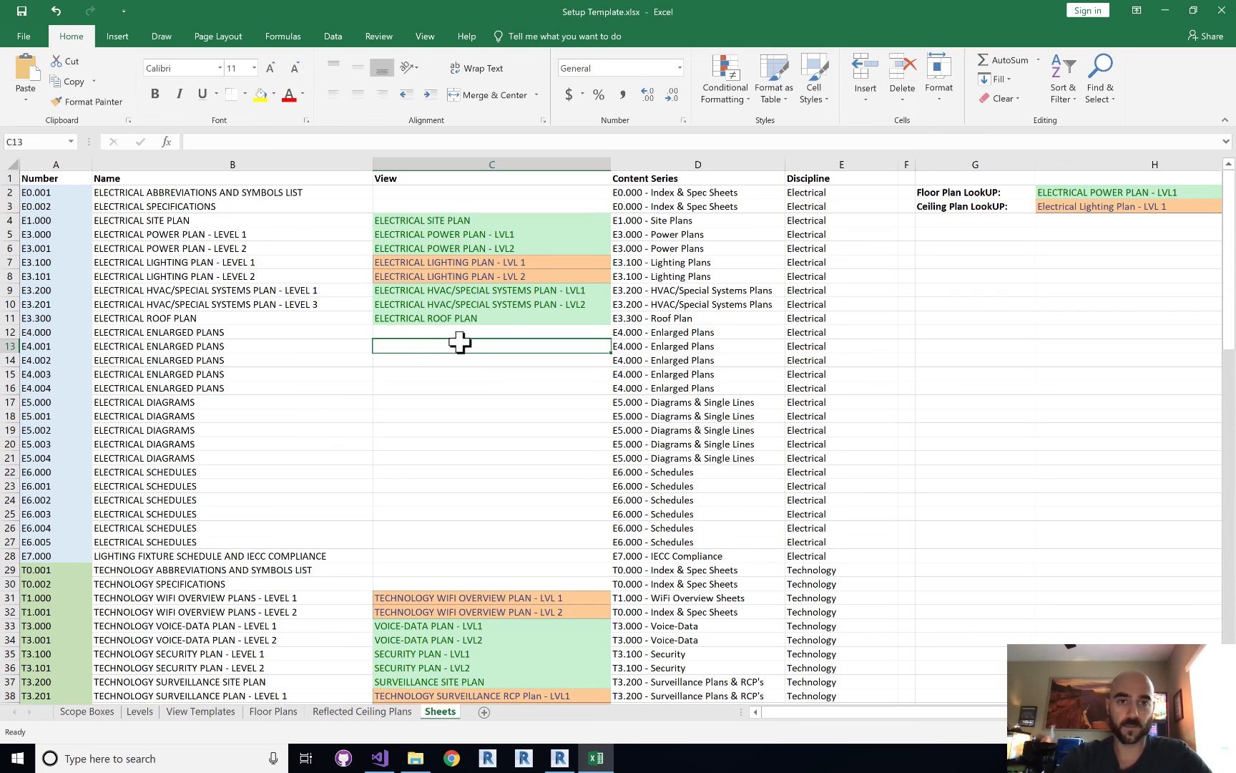